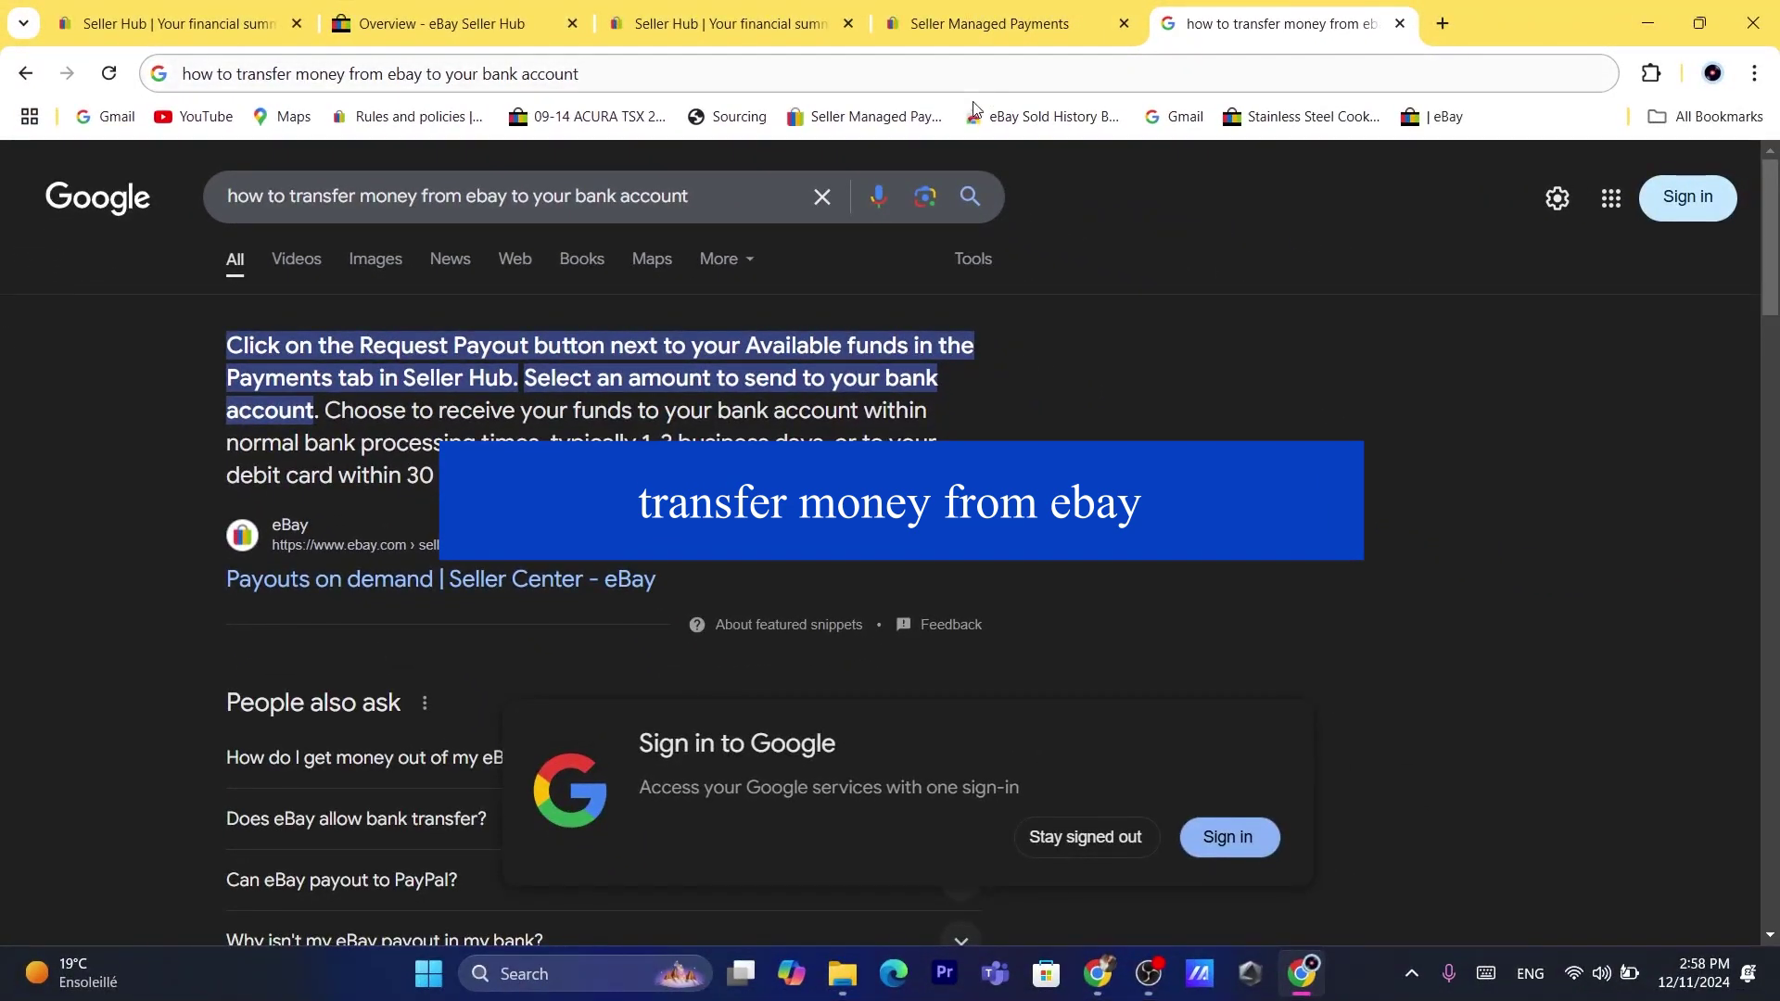
- Search Google for 'ebay' and pick the eBay E-commerce company suggestion
click(939, 73)
text(ebay)
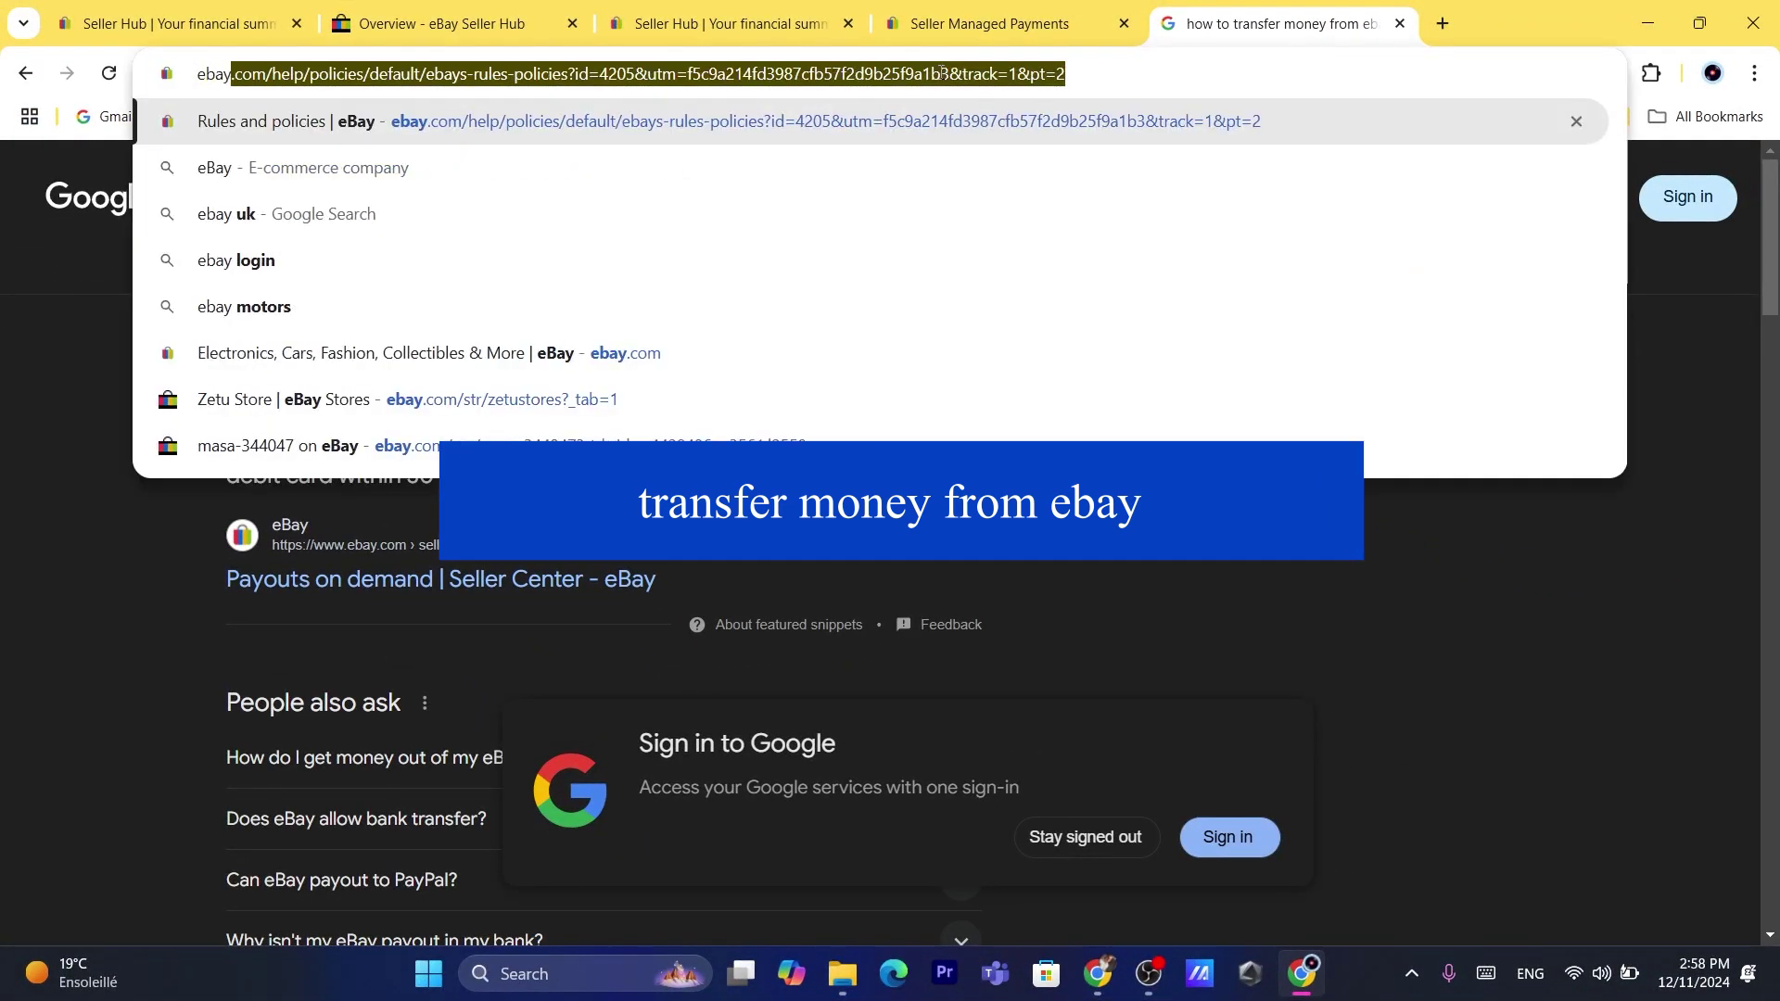
click(482, 174)
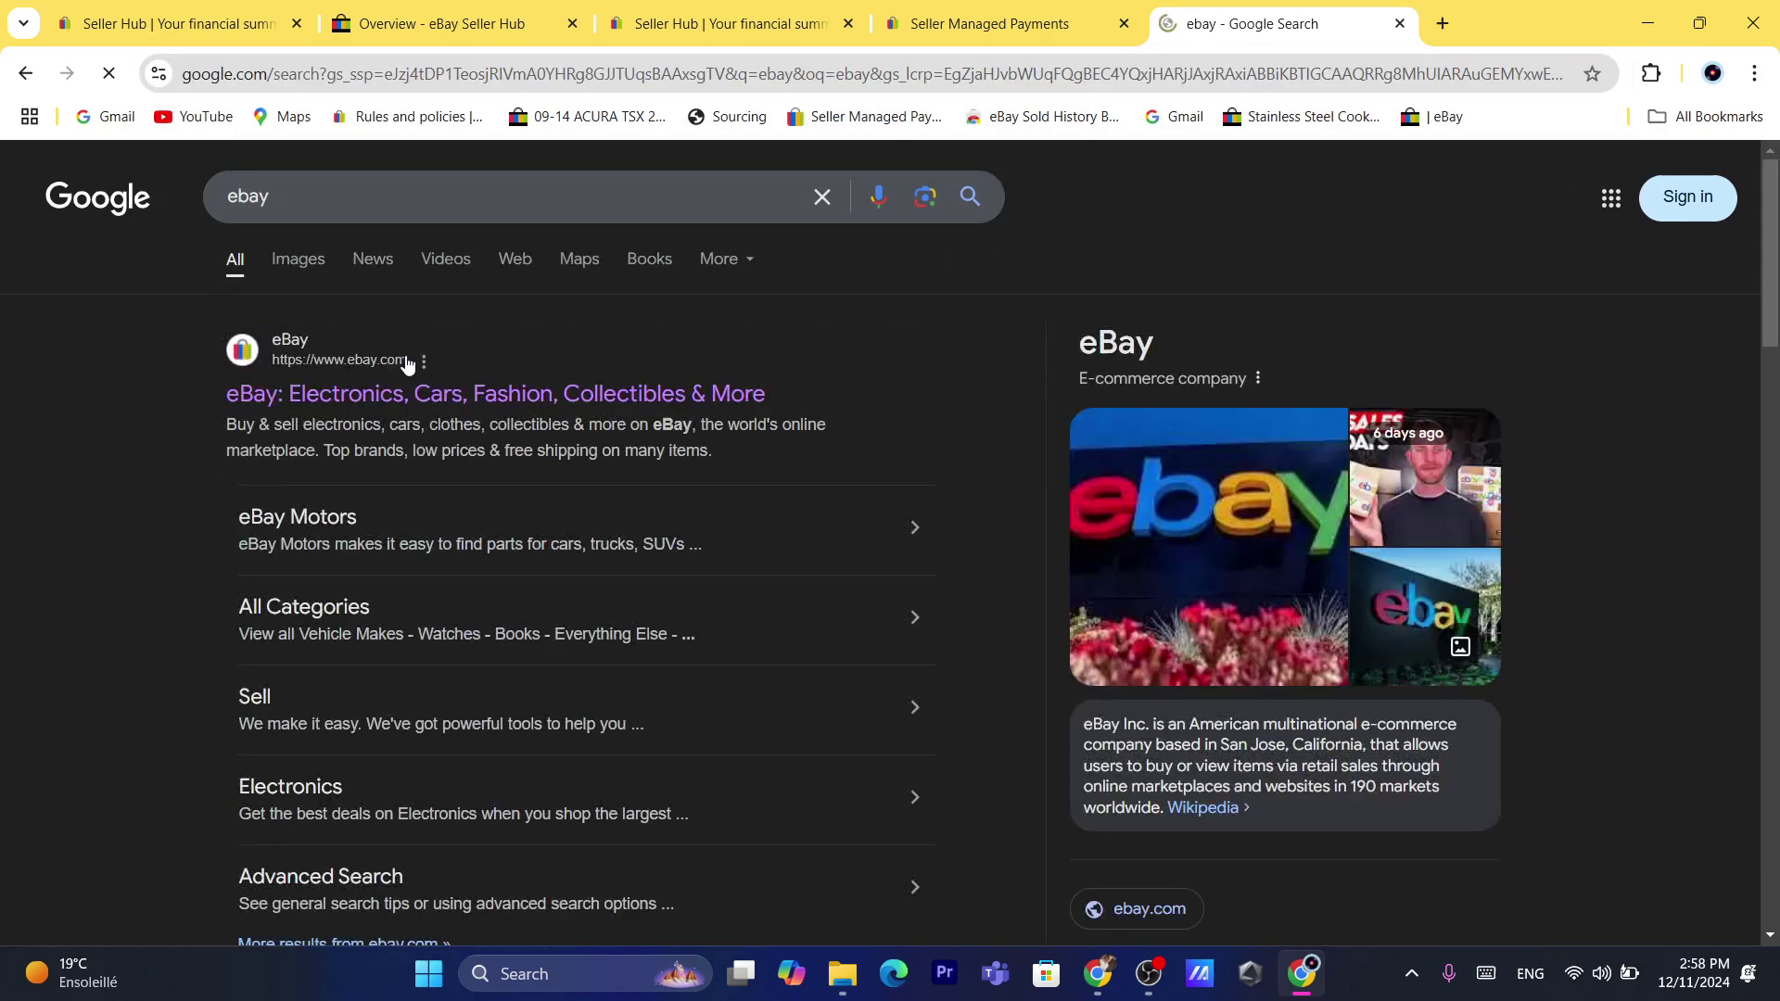
- Open the eBay homepage from the top result and paste a money-transfer question into the address bar
click(343, 393)
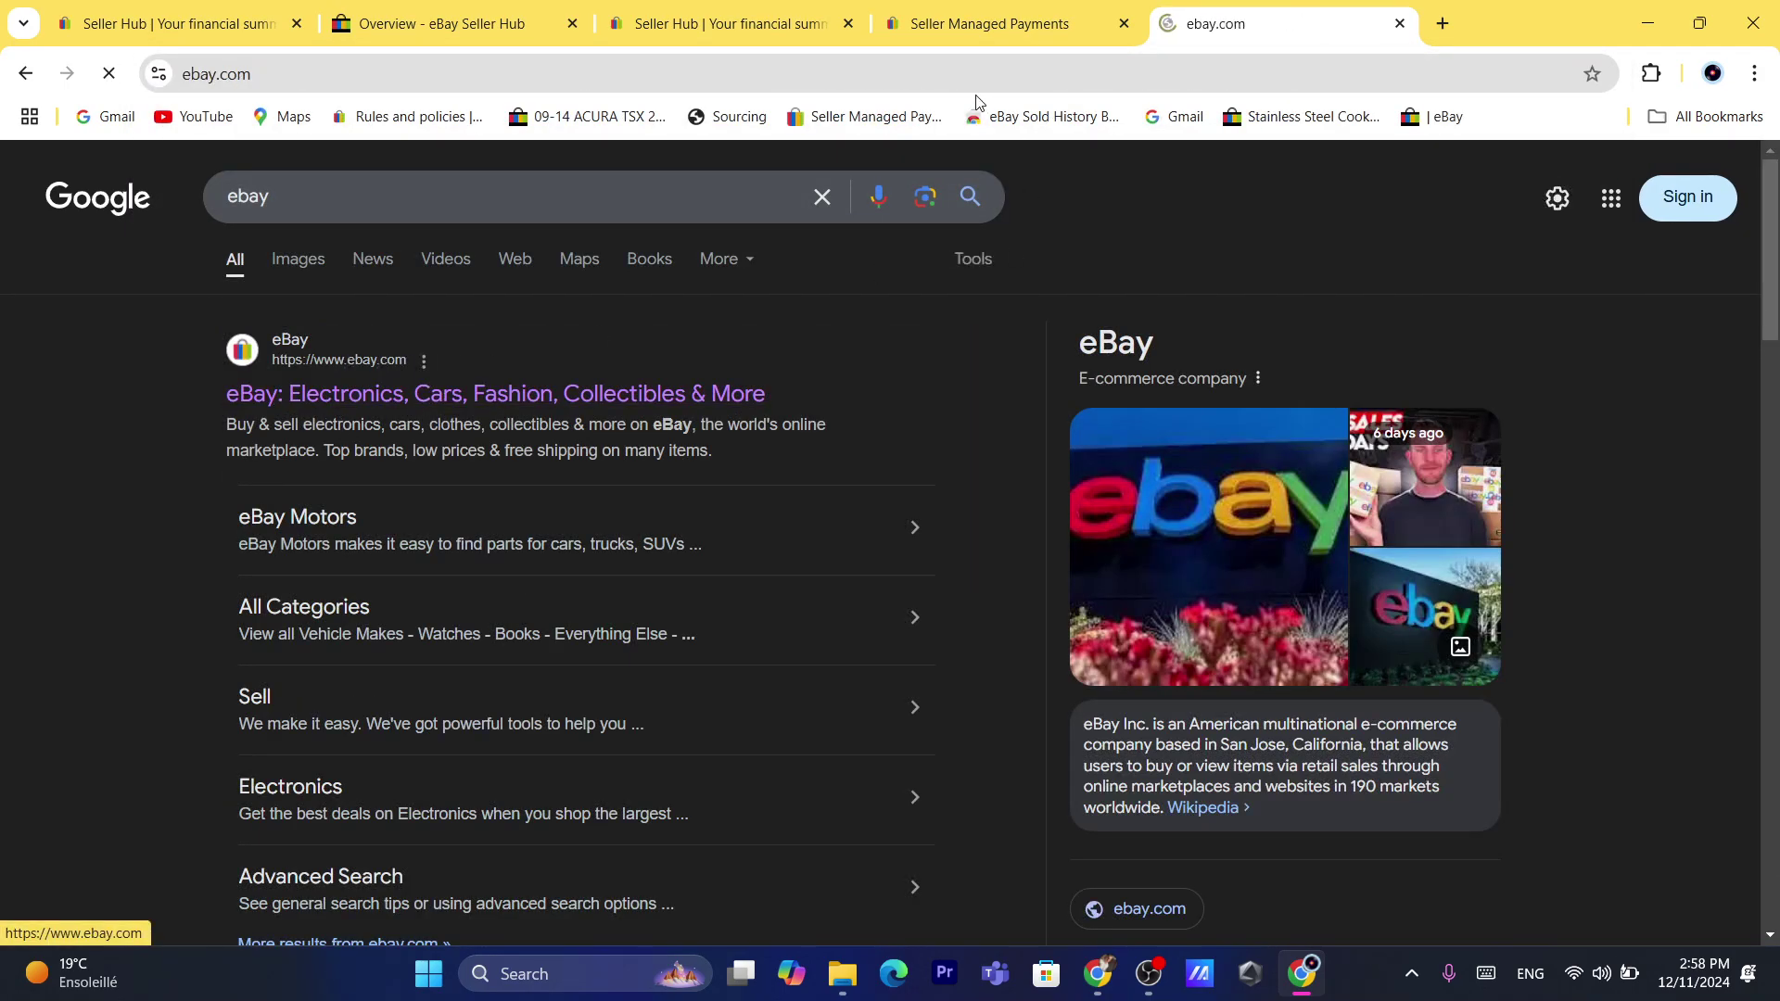
click(945, 73)
text(how to transfer money from ebay to your bank account)
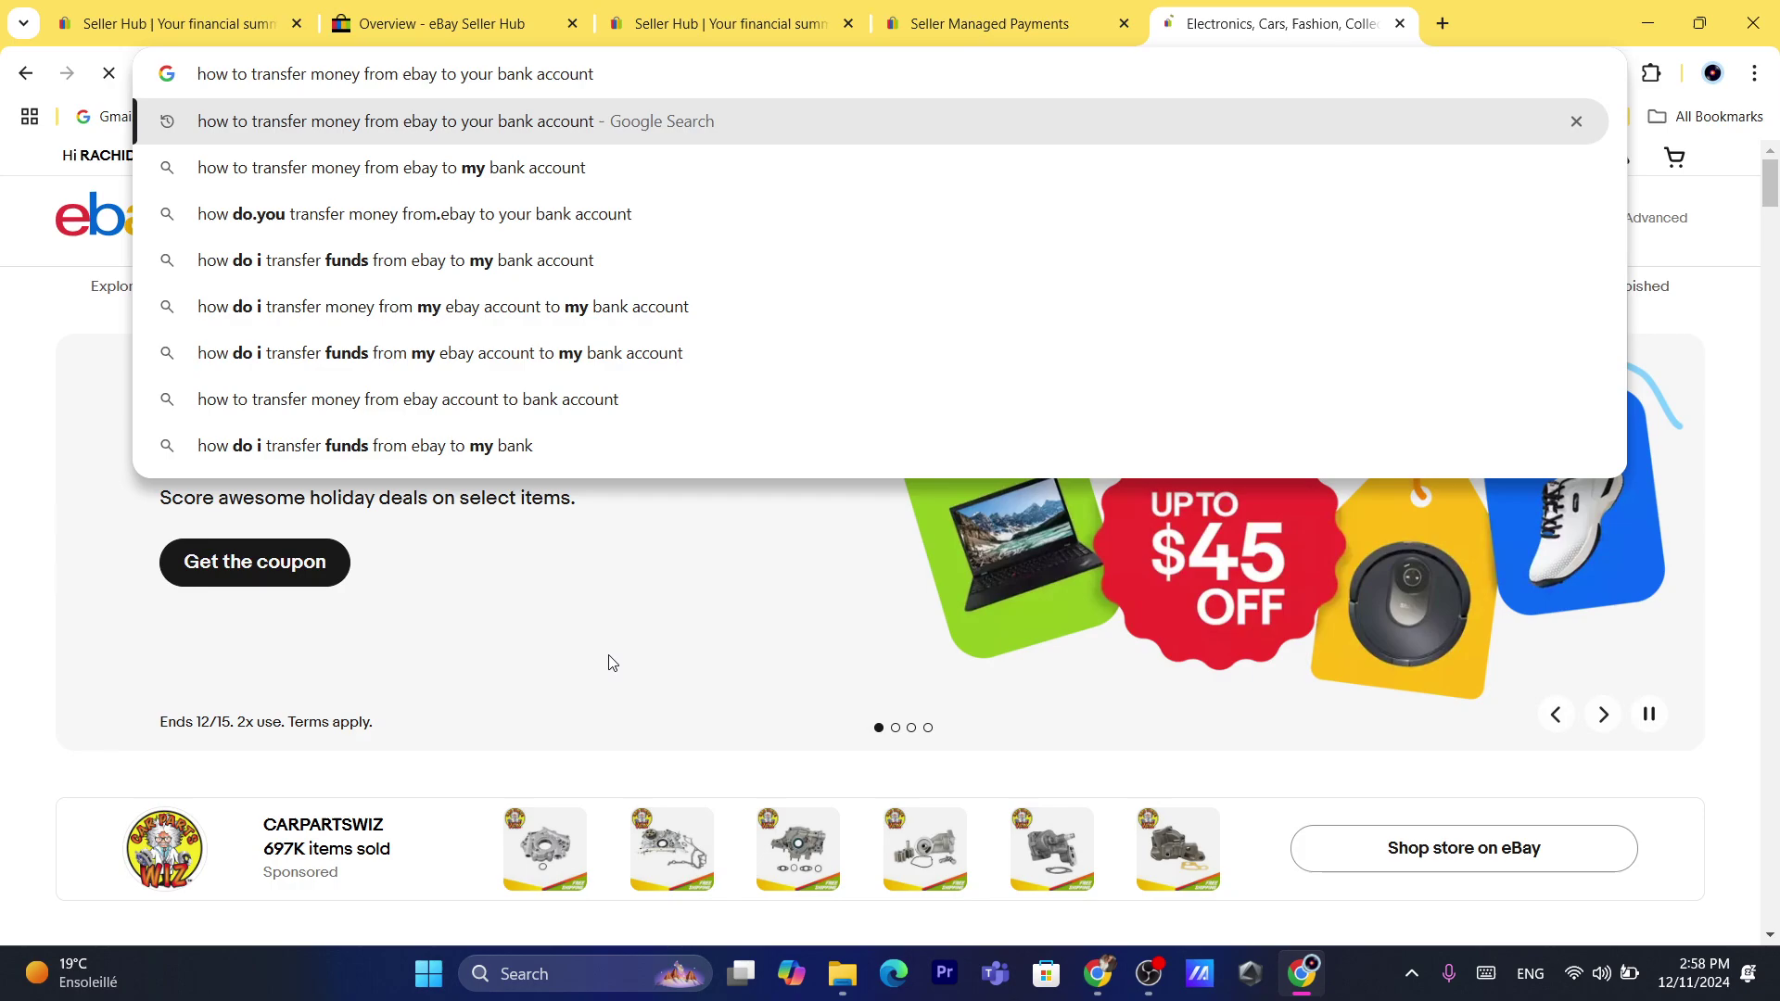
click(545, 458)
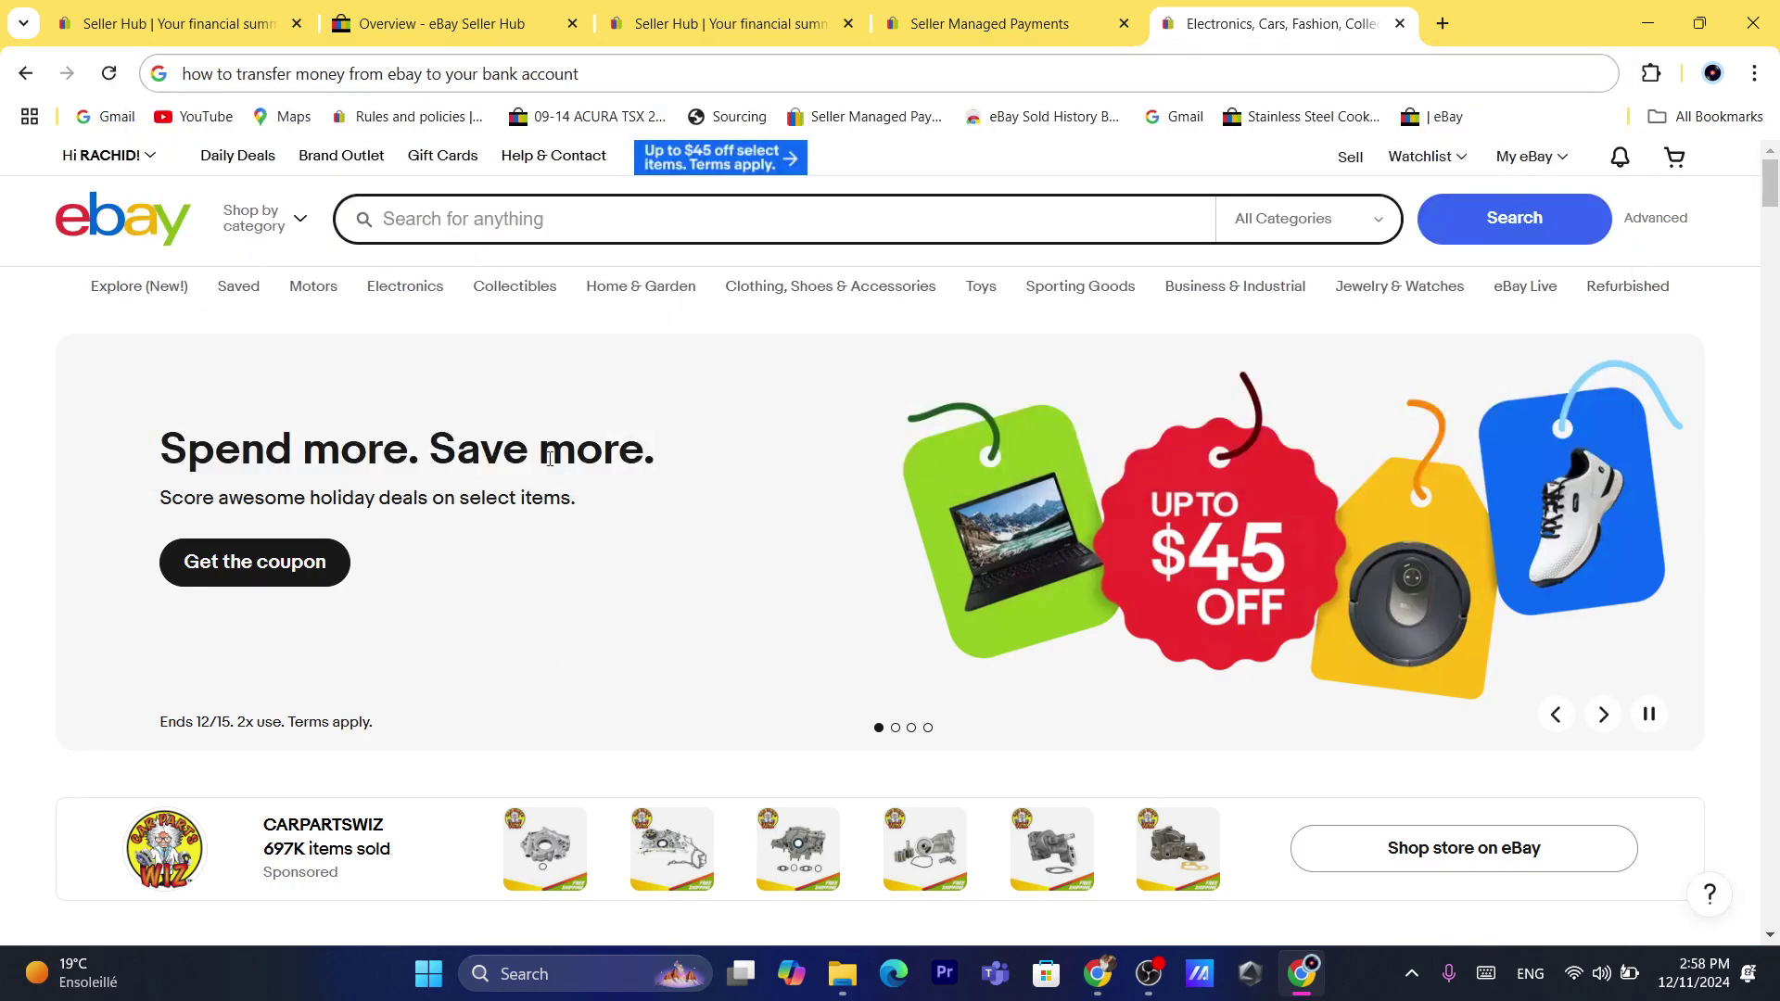
click(1155, 77)
key(ctrl+a)
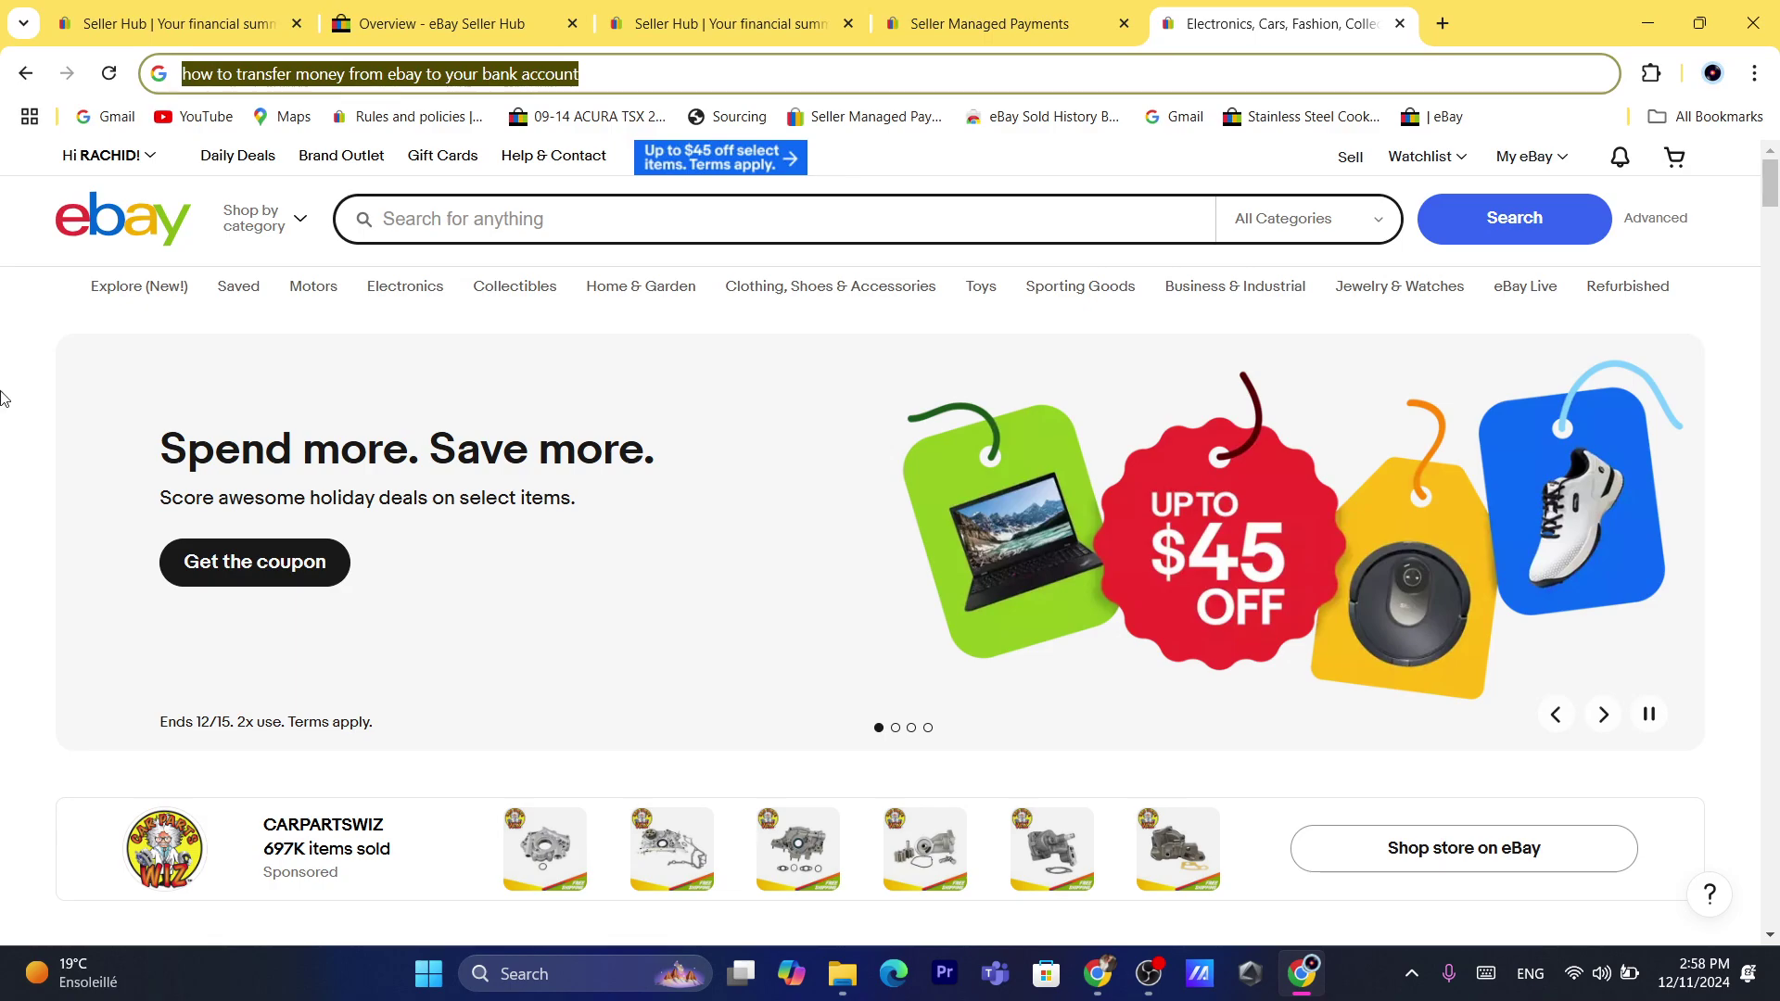
- Scroll to the top of the eBay homepage and bring up the My eBay menu
mouse_move(1770, 181)
mouse_down()
mouse_move(1772, 533)
mouse_move(1770, 162)
mouse_up()
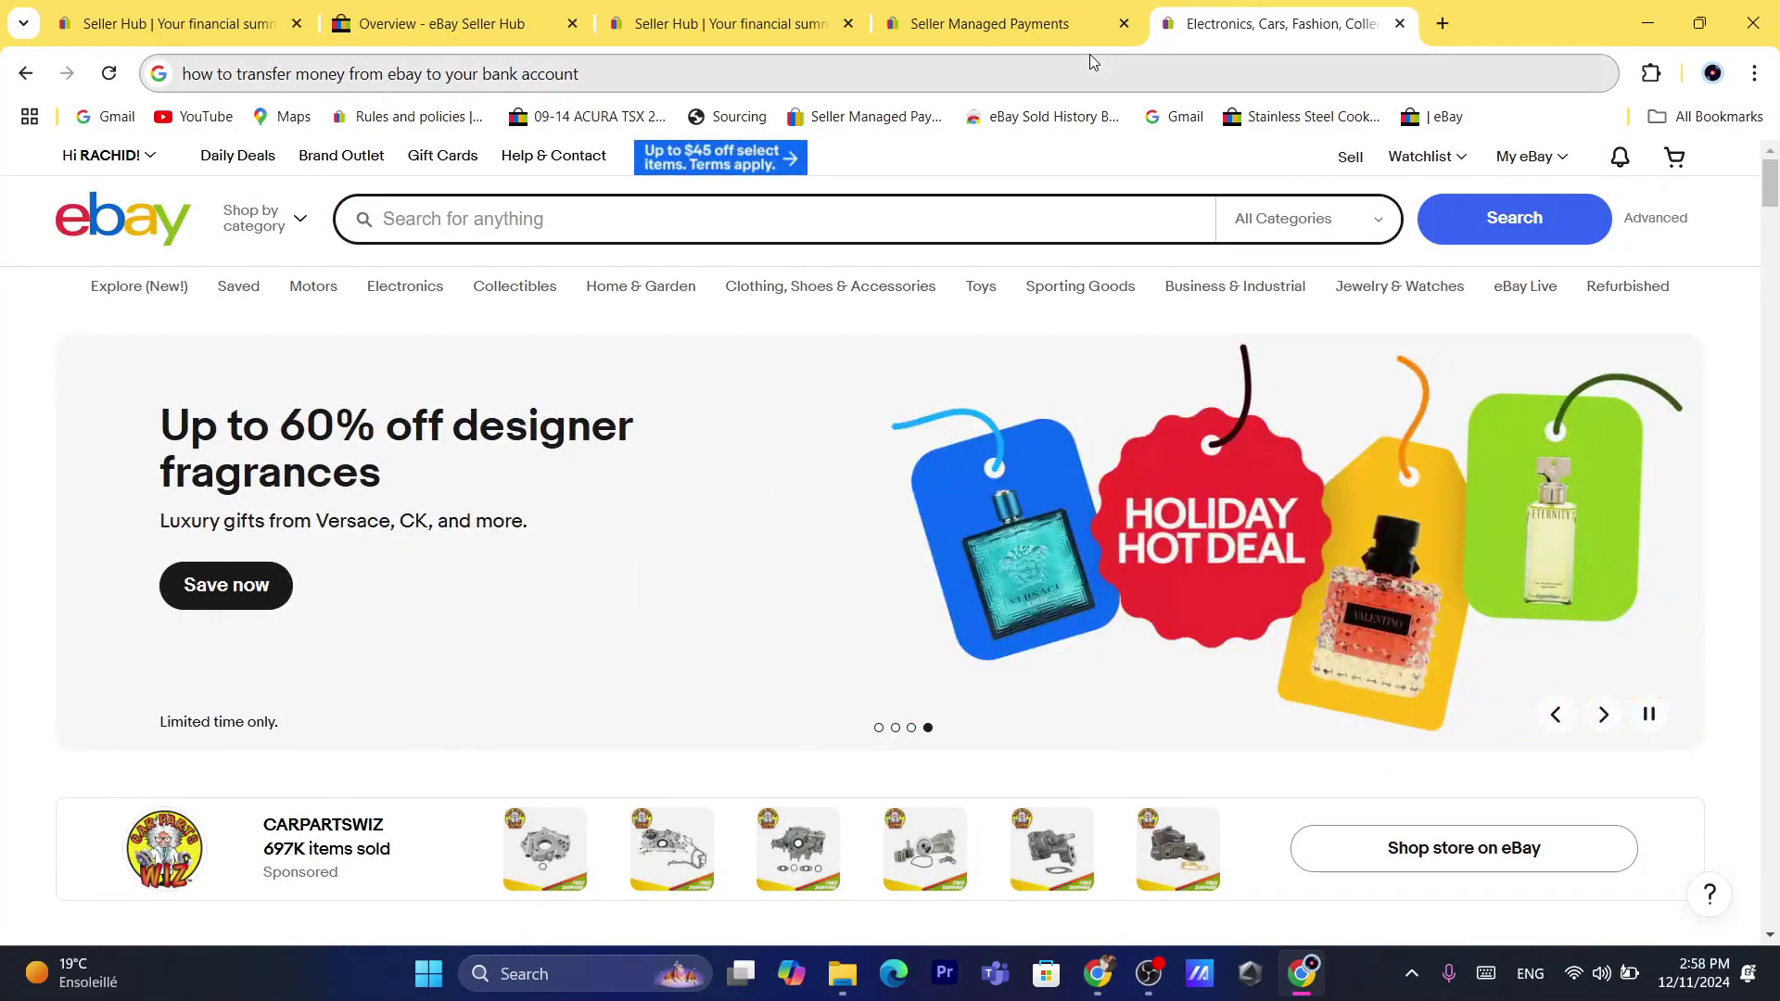
mouse_move(1772, 172)
mouse_down()
mouse_move(1773, 190)
mouse_move(1772, 171)
mouse_up()
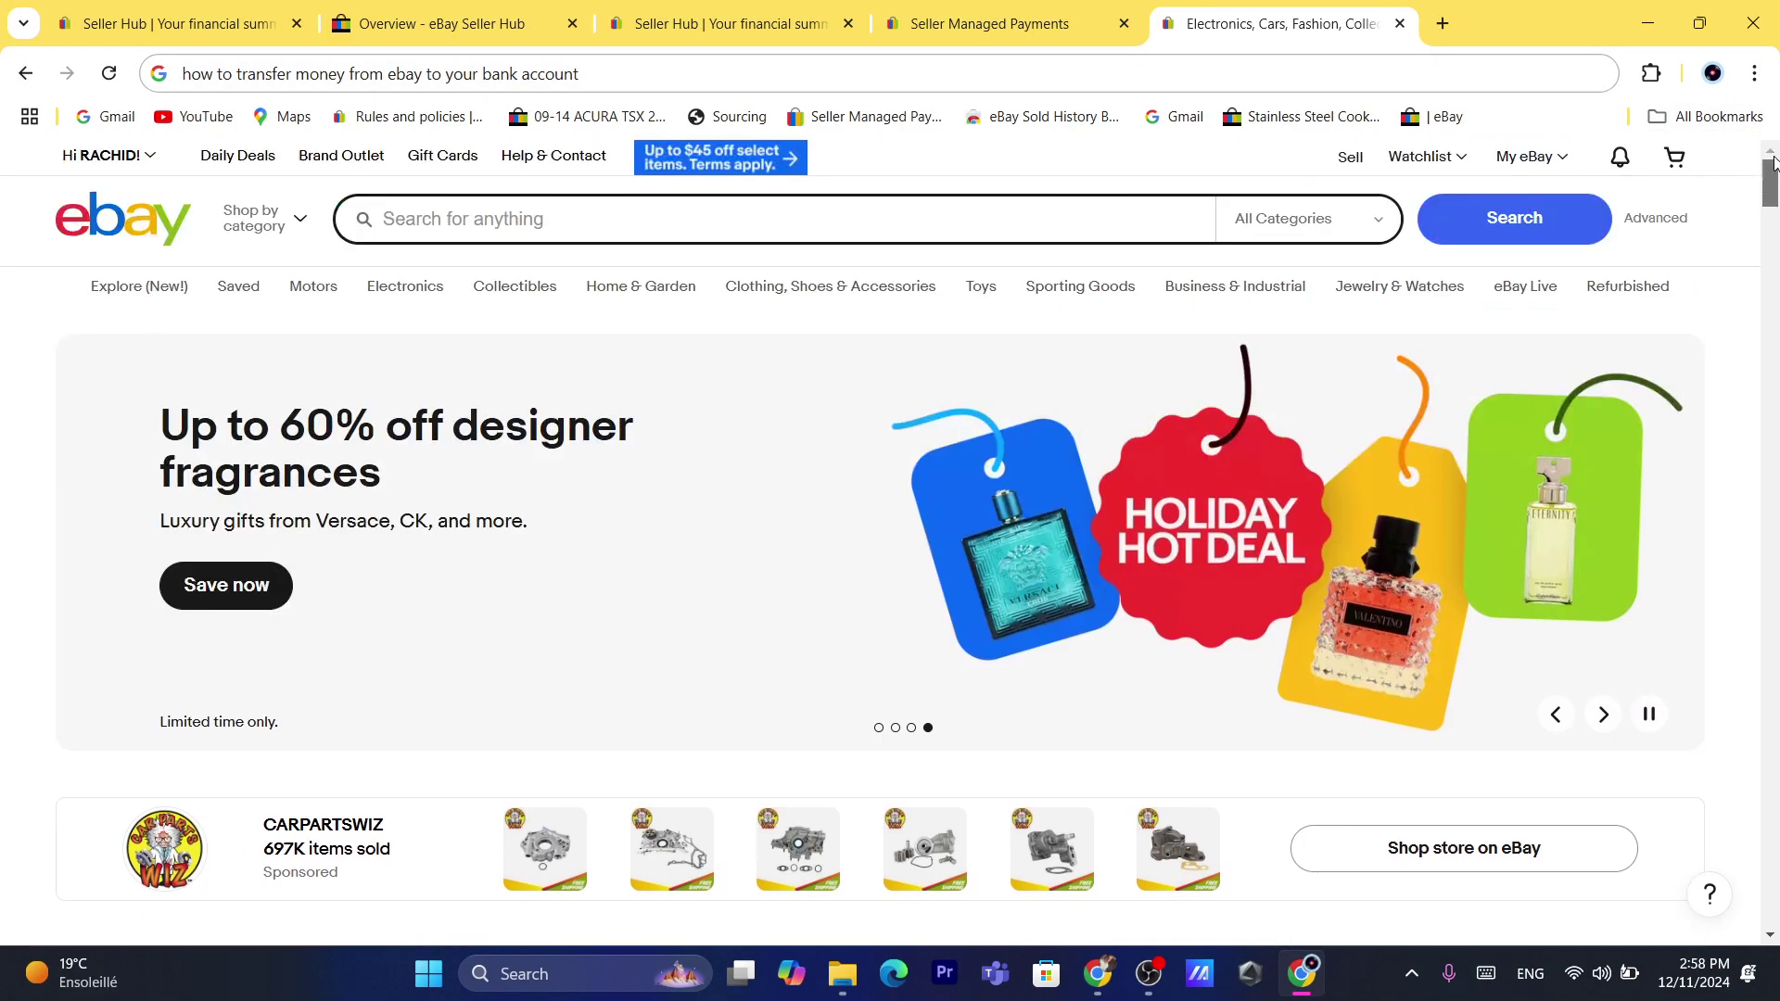
mouse_move(1540, 165)
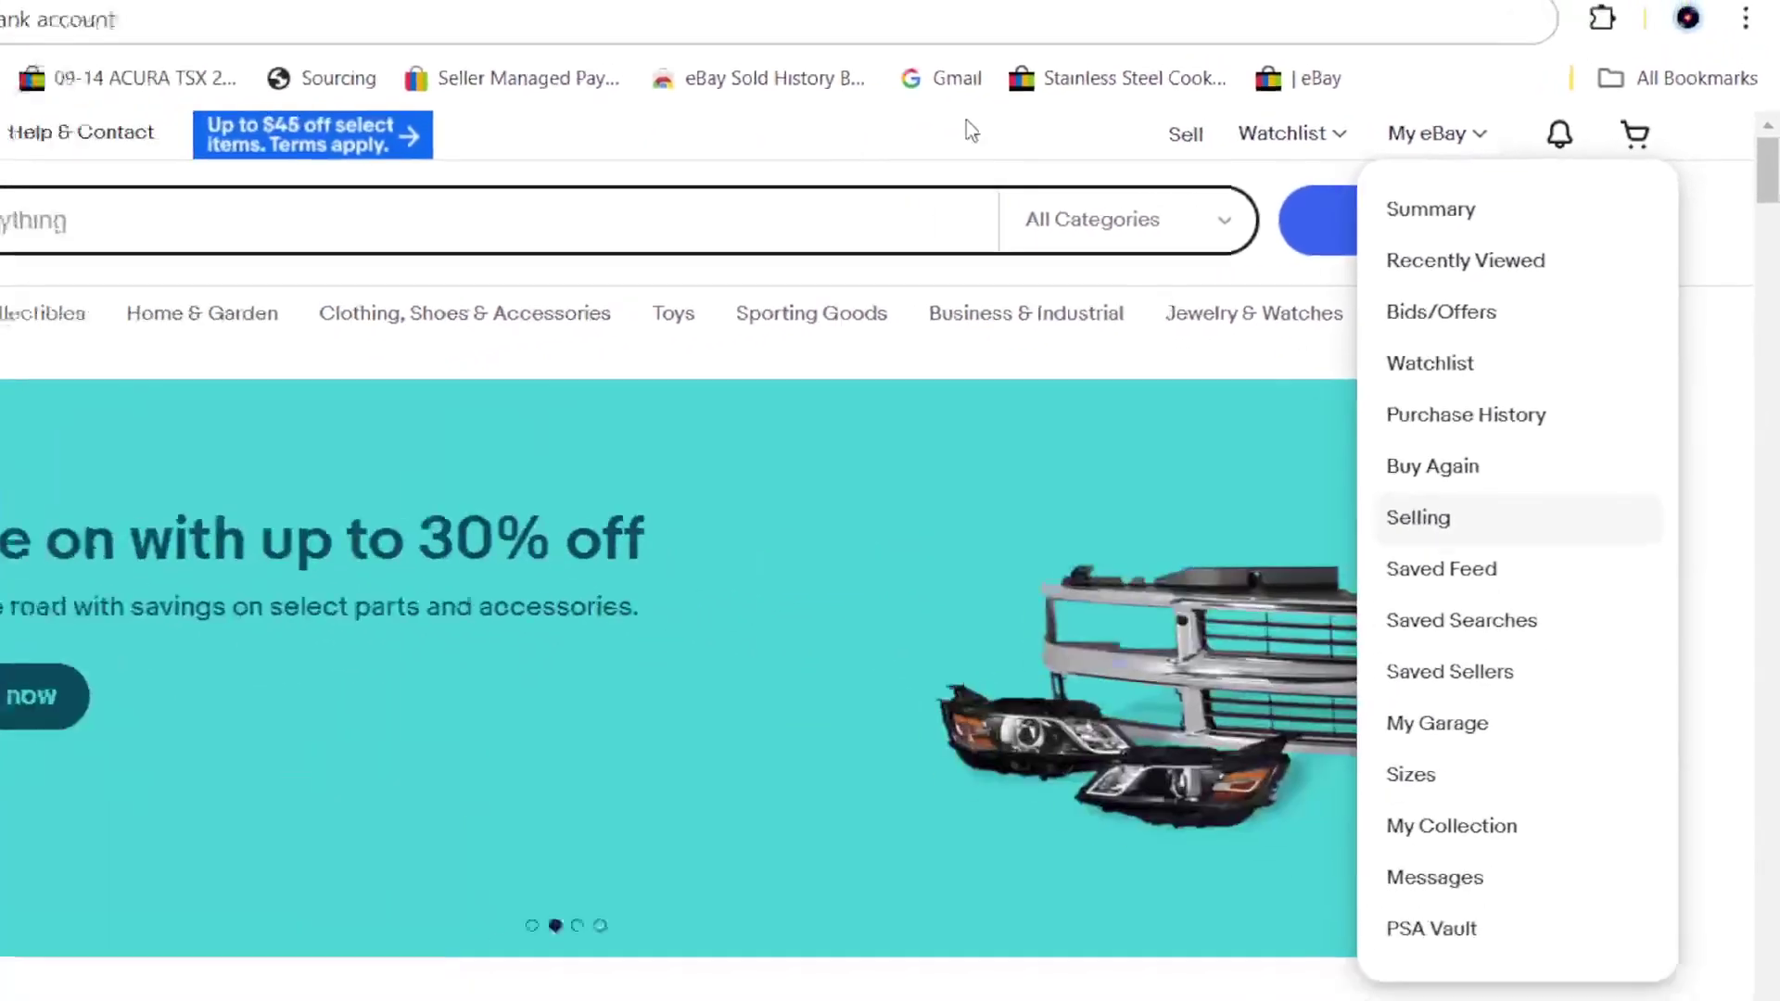
- Open Seller Hub and go to the Payments financial summary
click(1326, 600)
click(1086, 74)
text(d)
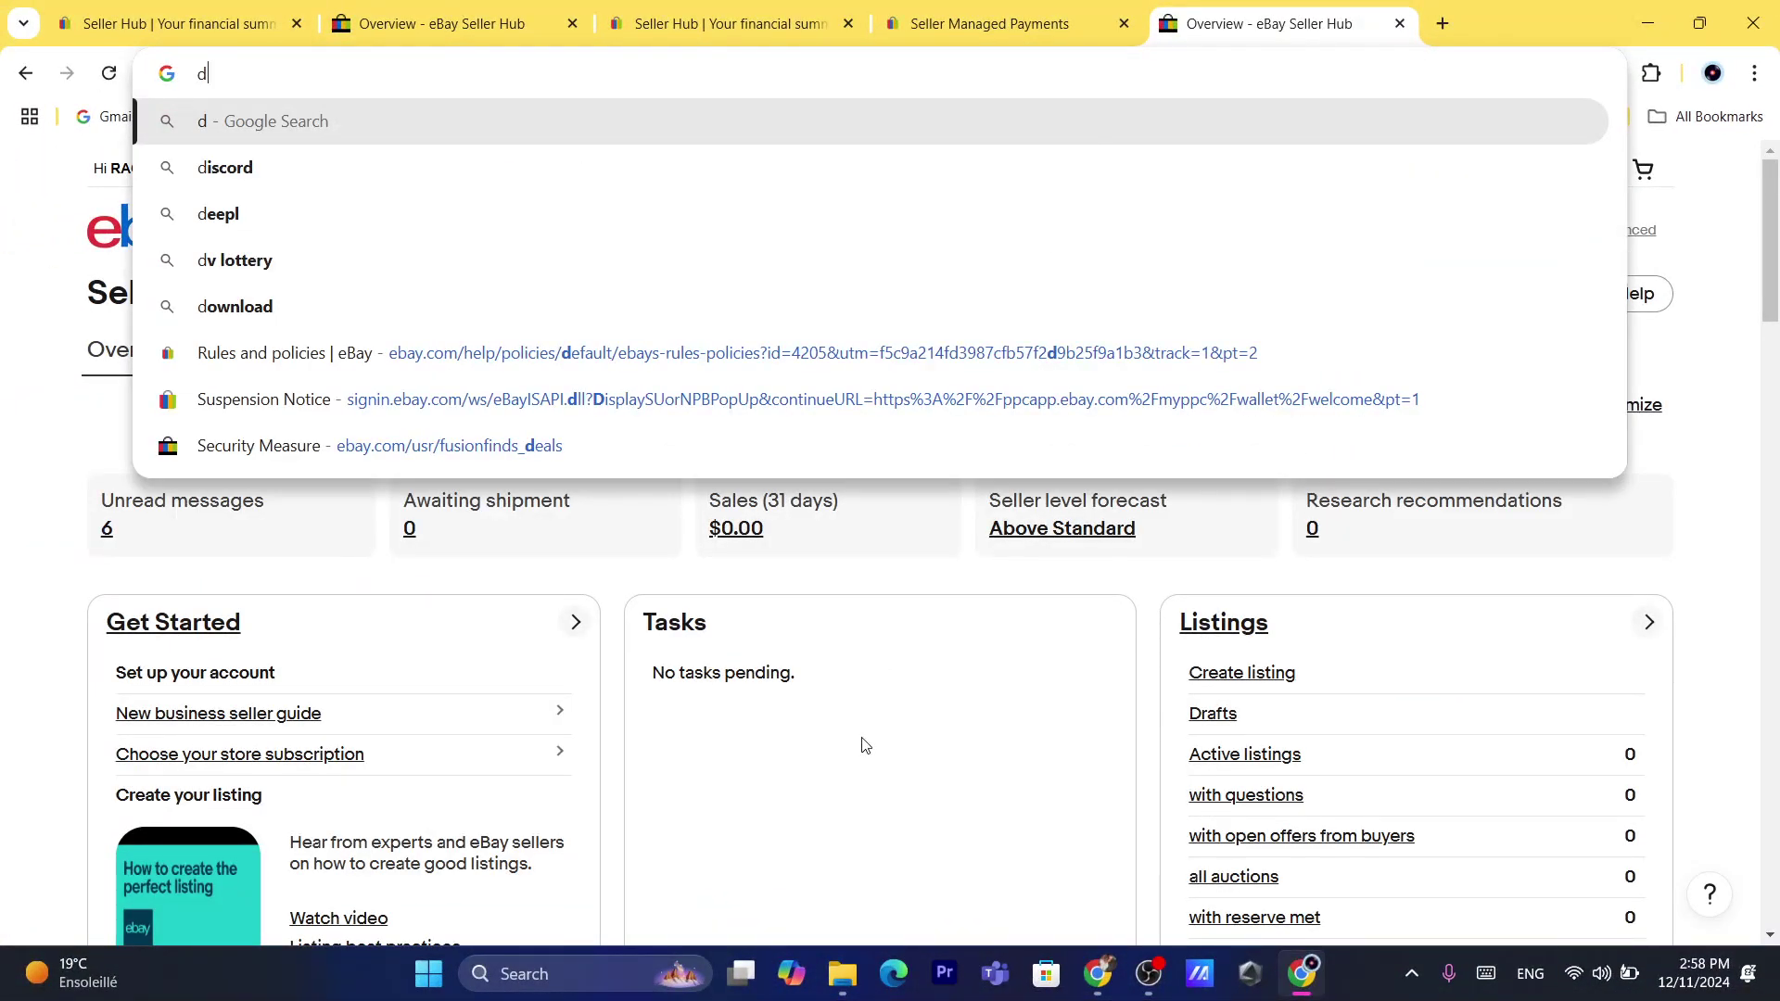
click(864, 745)
mouse_move(1057, 356)
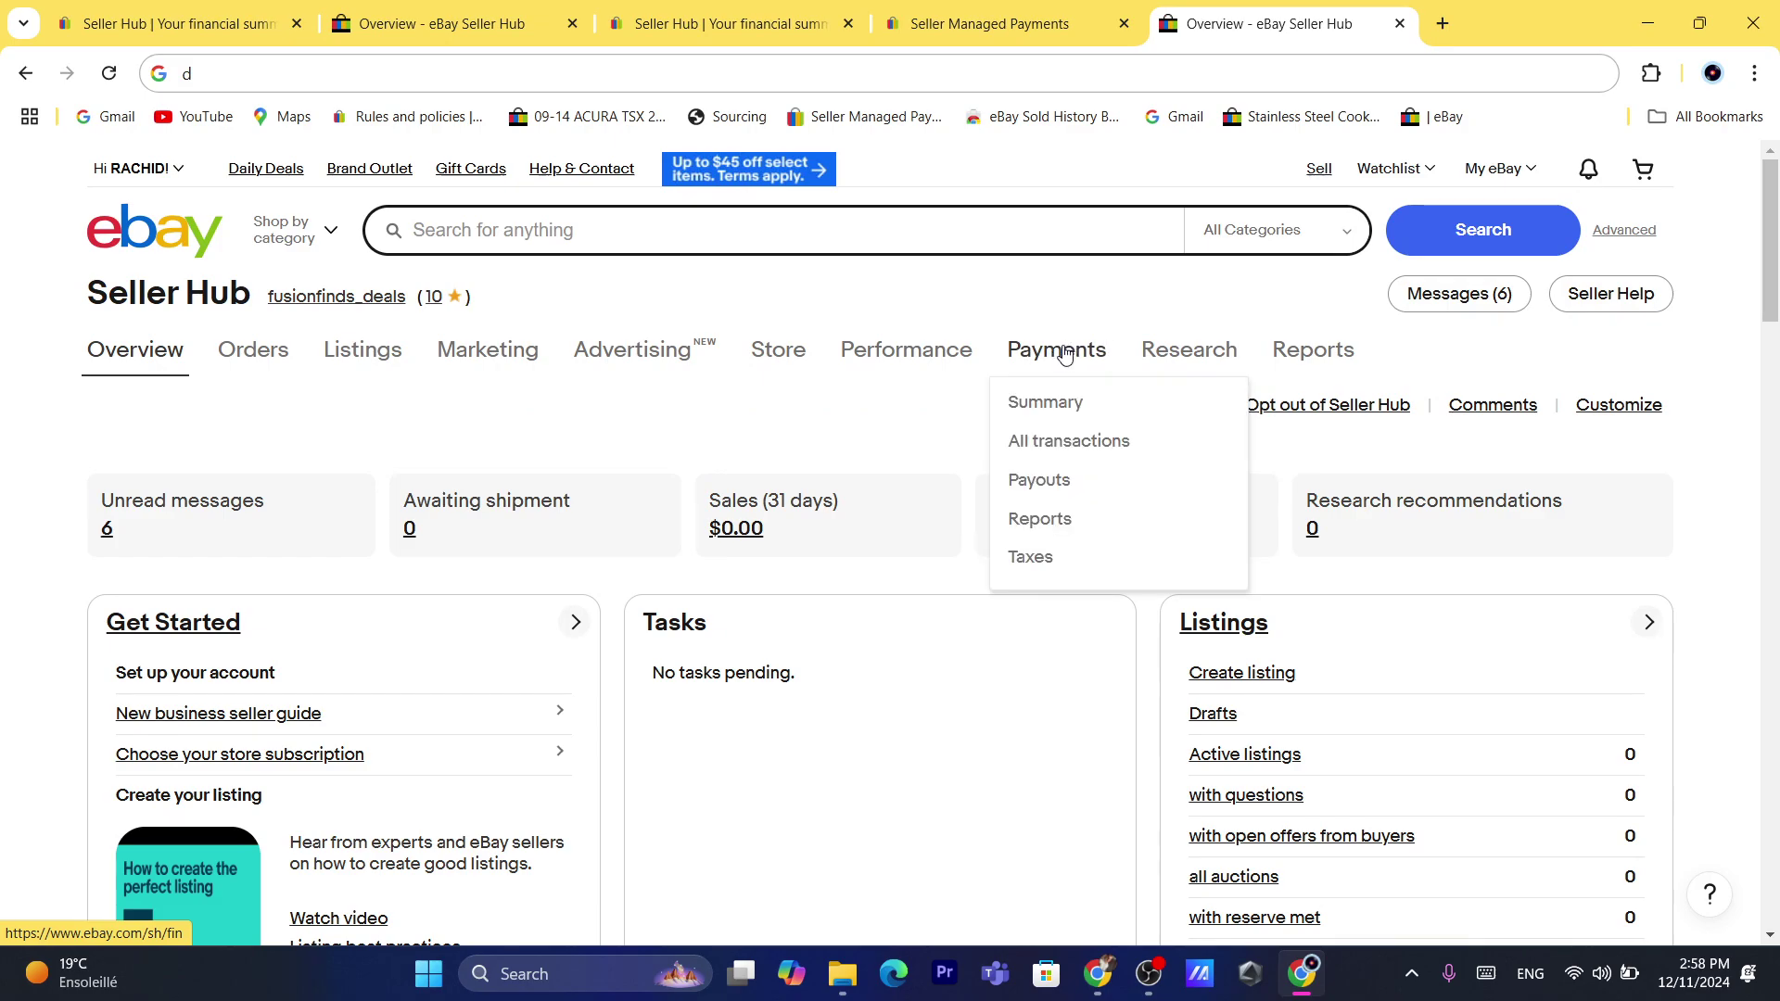
click(1048, 352)
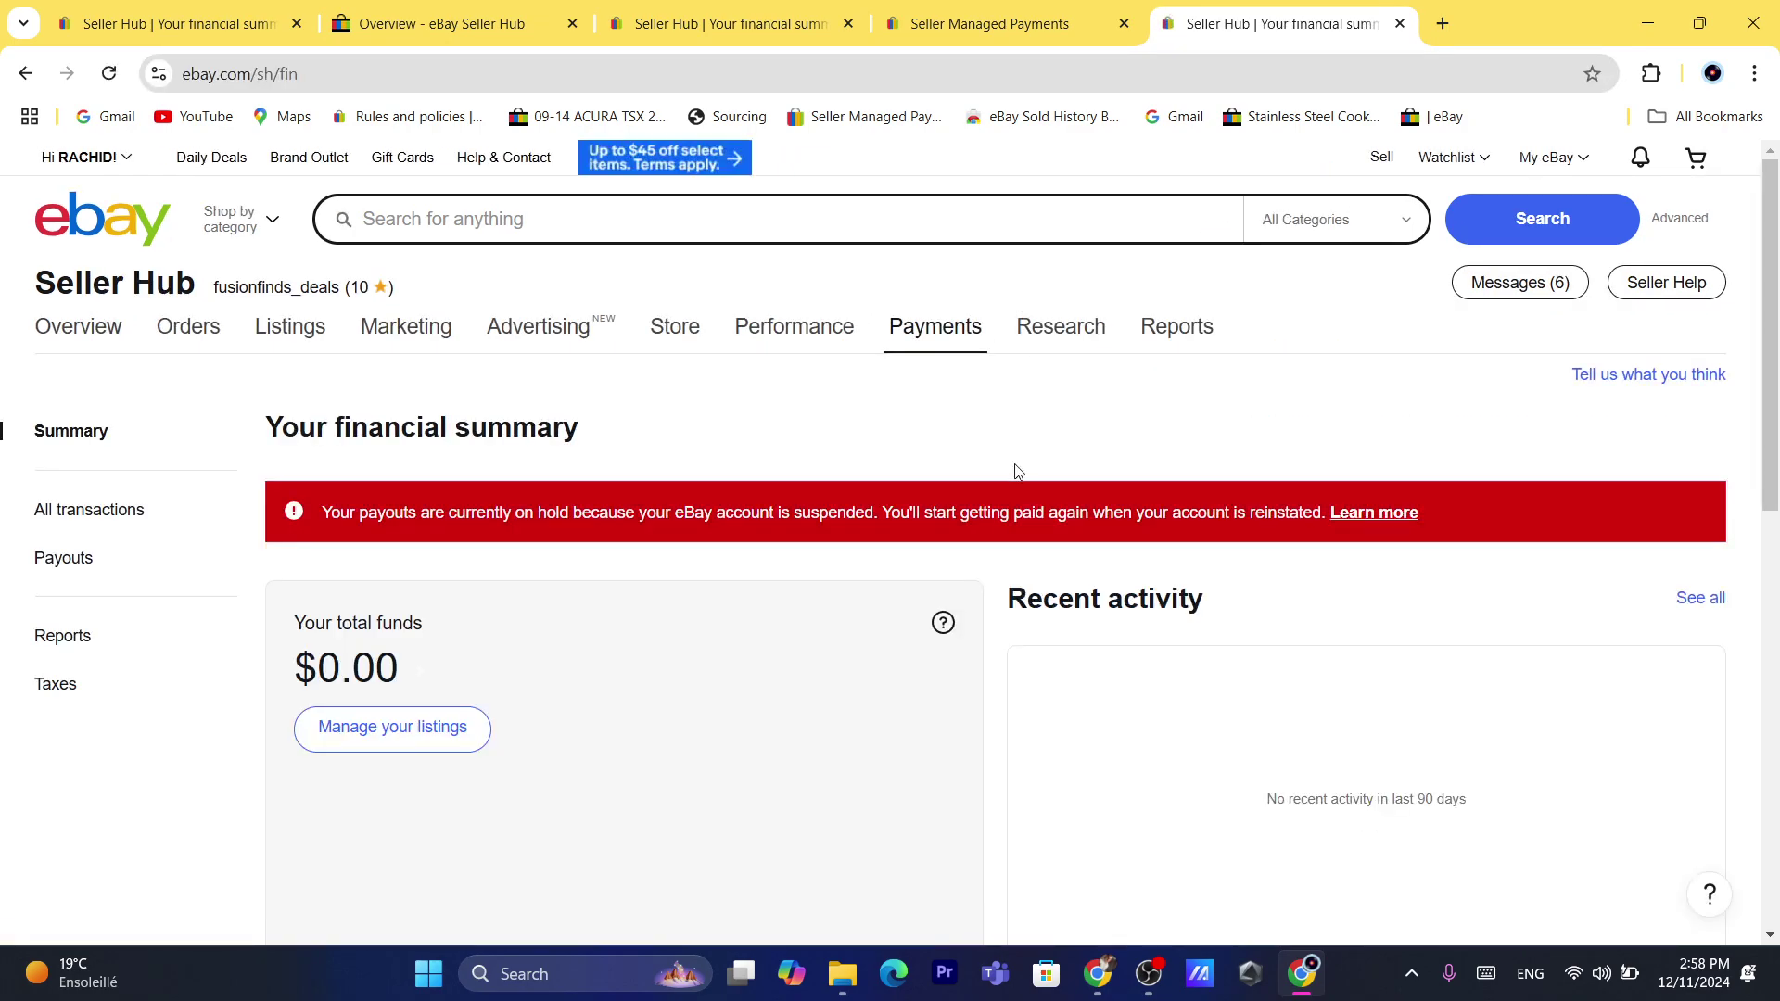
- Scroll down and highlight the $0.00 total funds label and amount
scroll(1775, 308, down, 1)
scroll(1775, 308, down, 2)
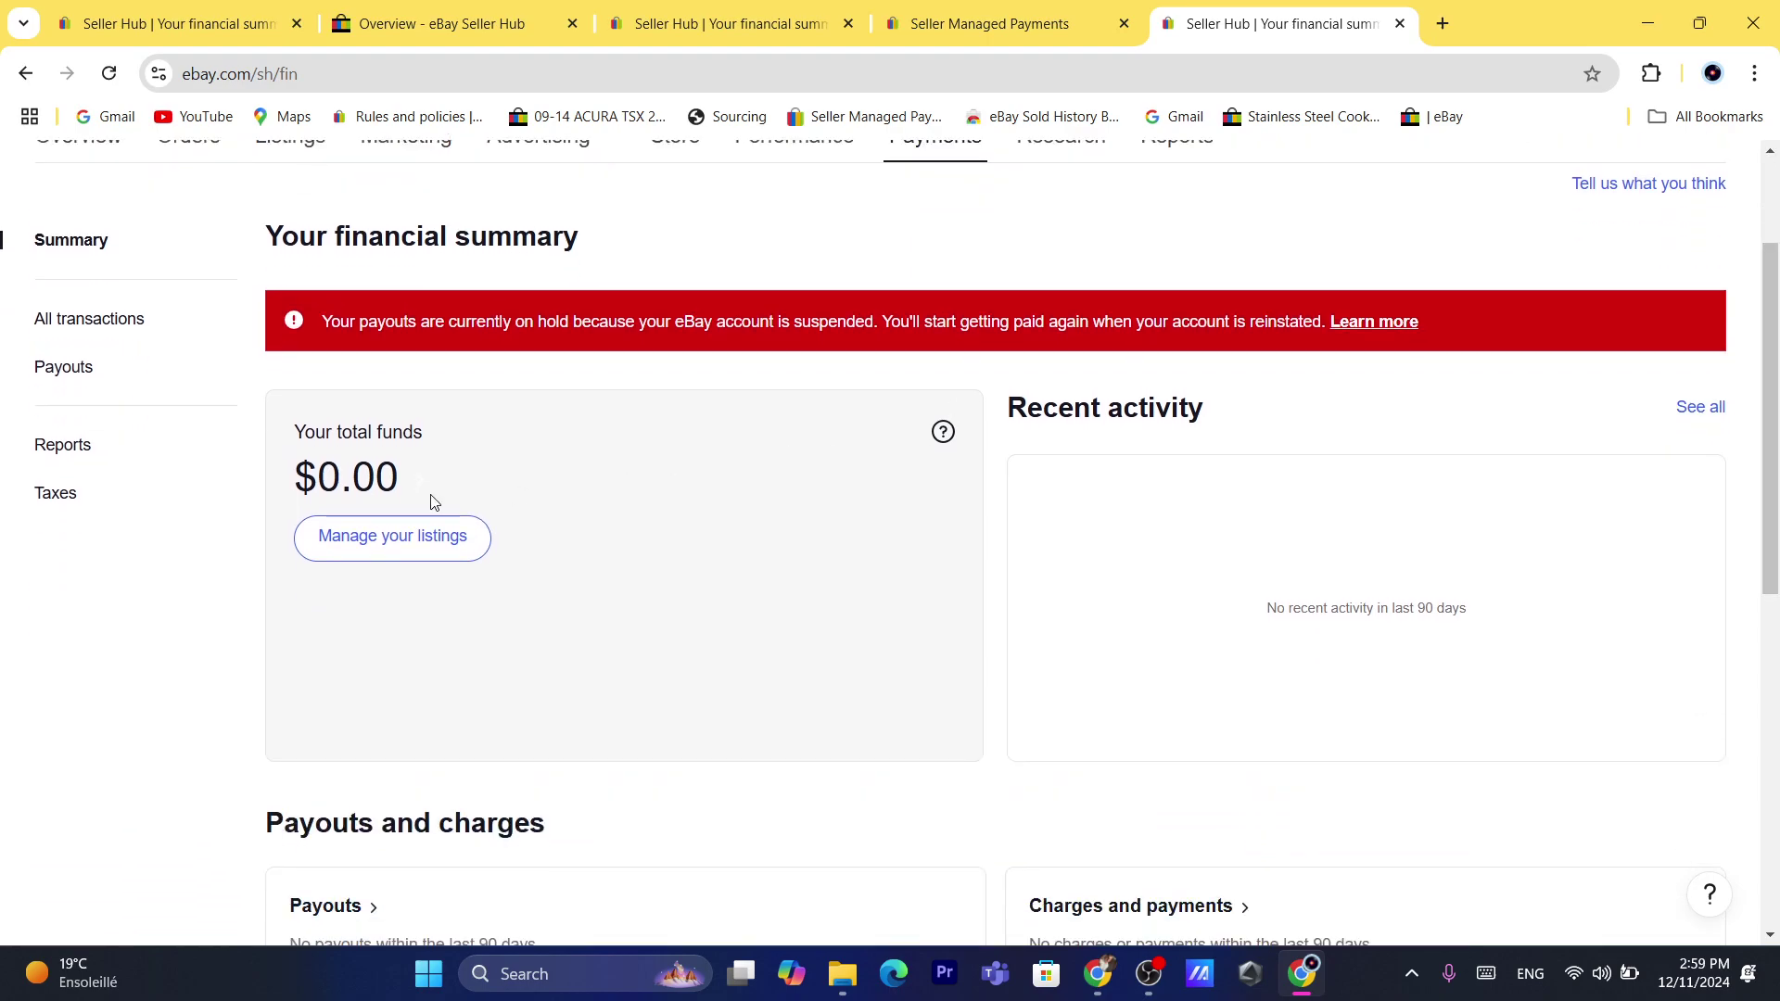
double_click(342, 497)
drag(342, 498, 318, 478)
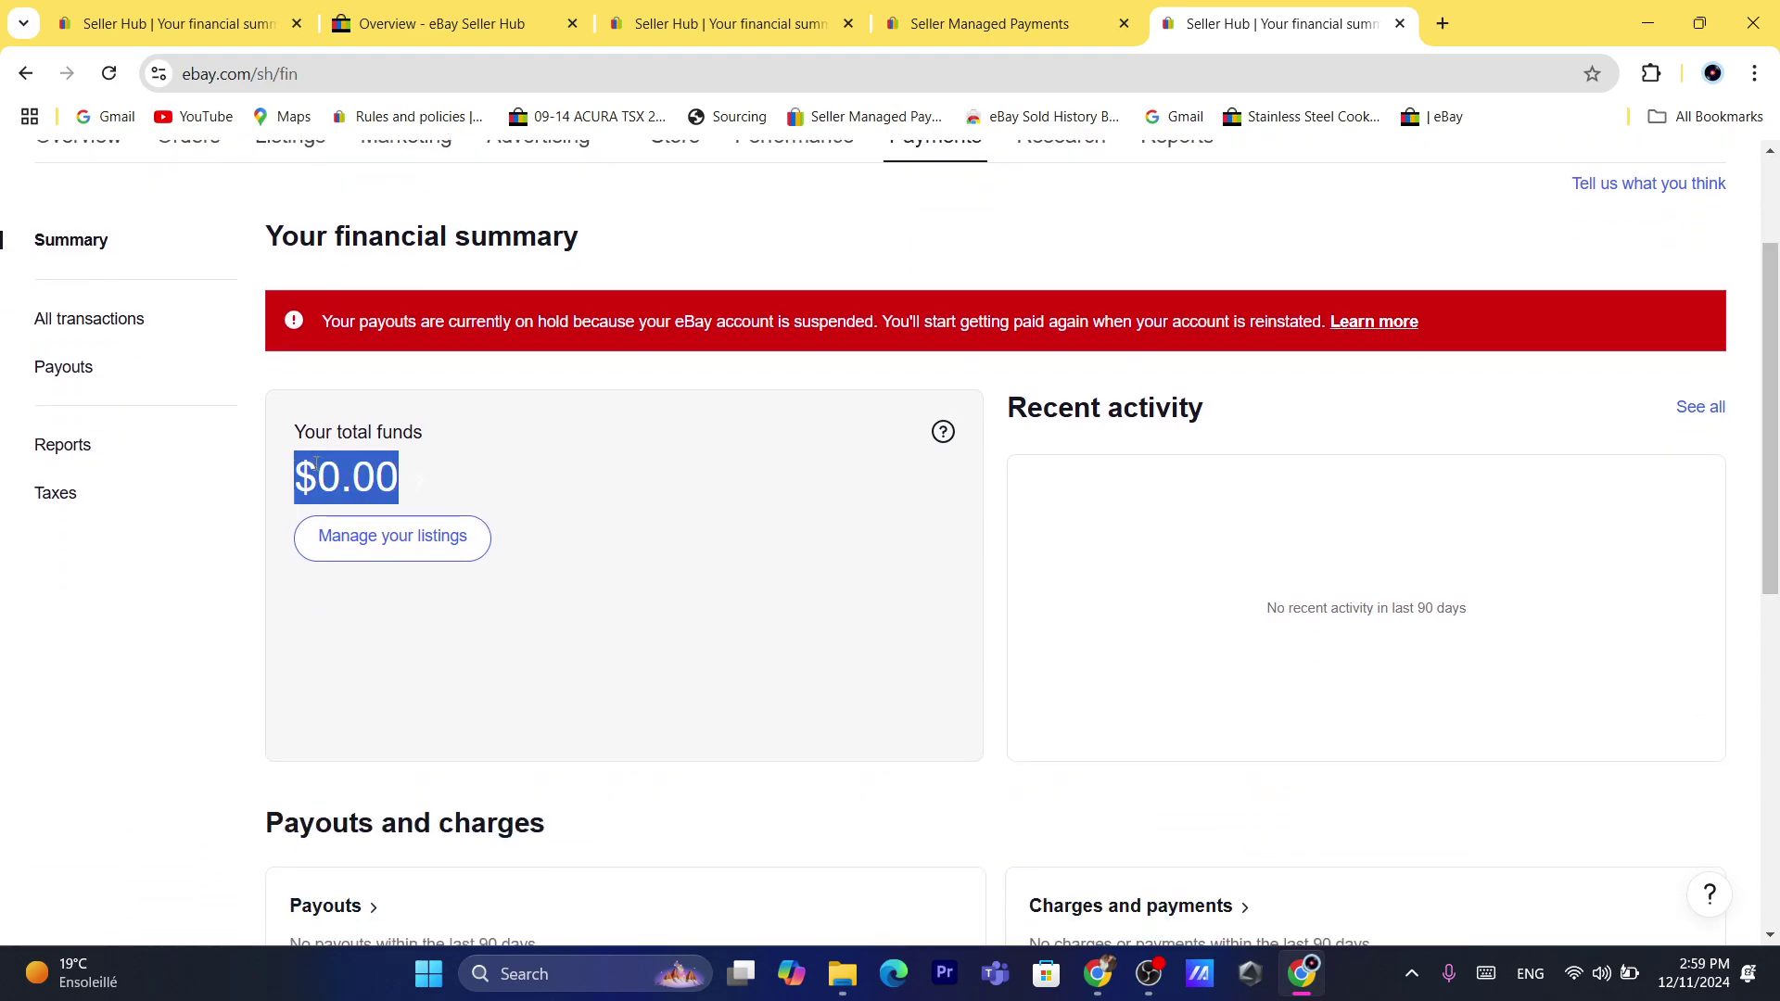
click(316, 463)
drag(426, 476, 301, 428)
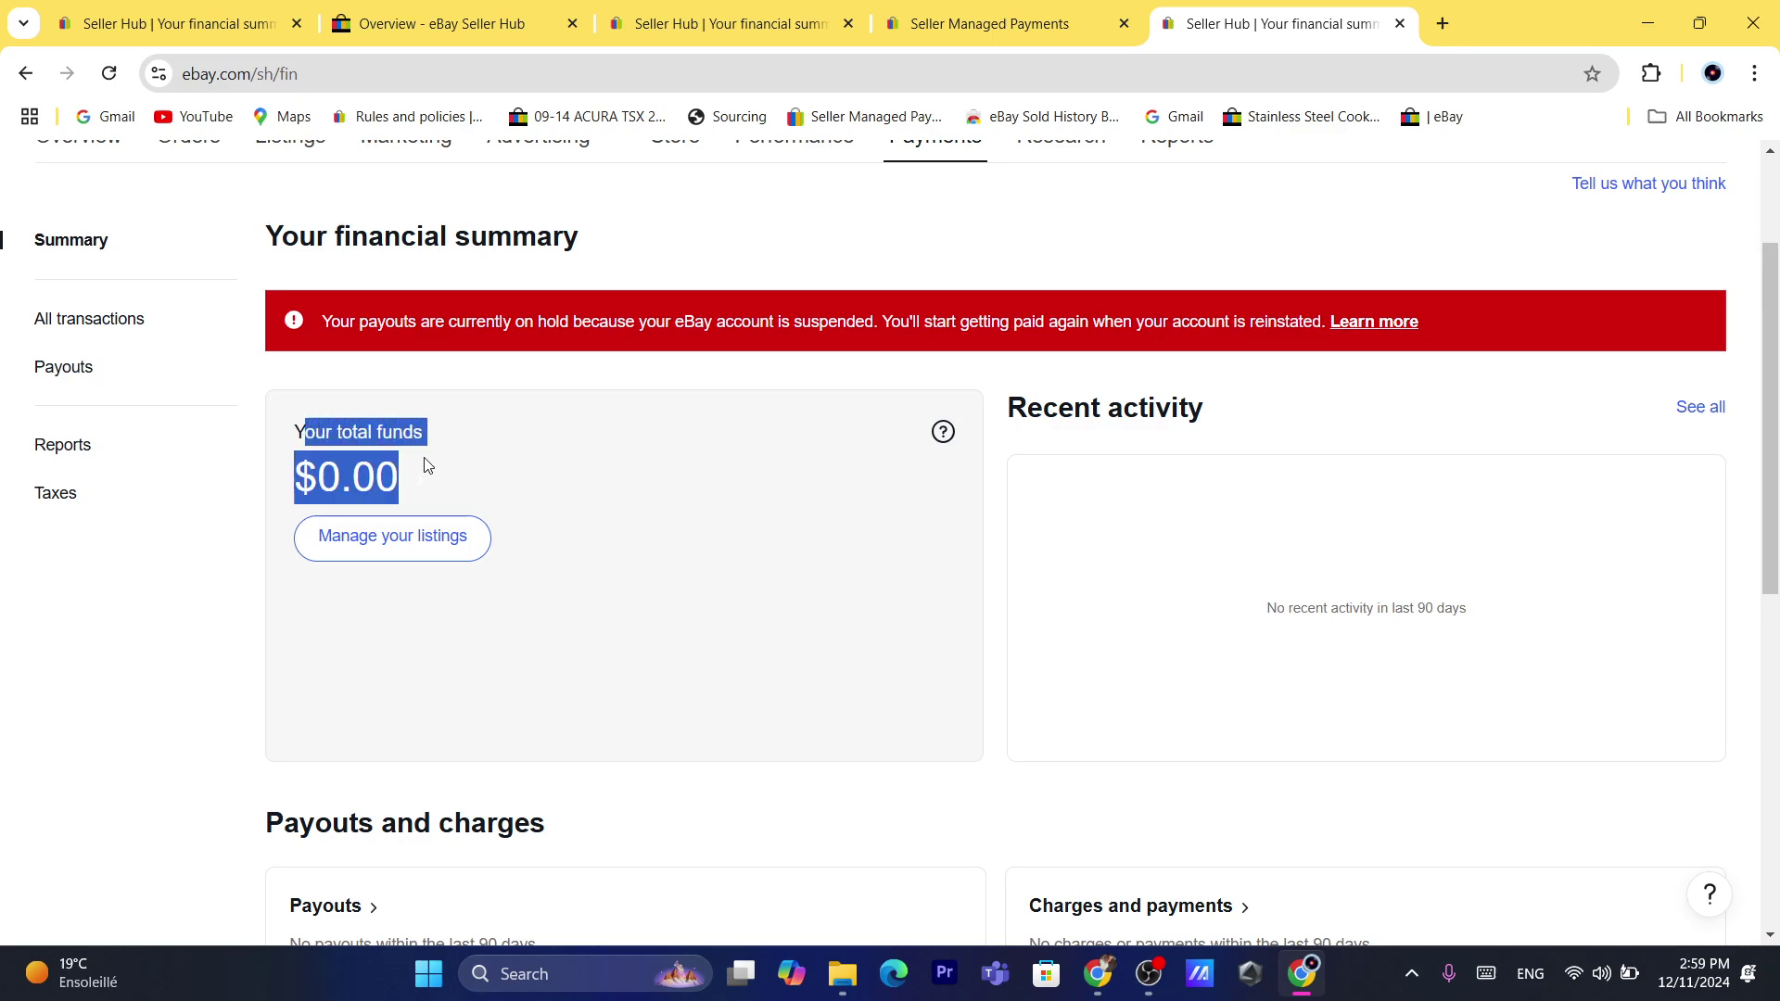
click(423, 464)
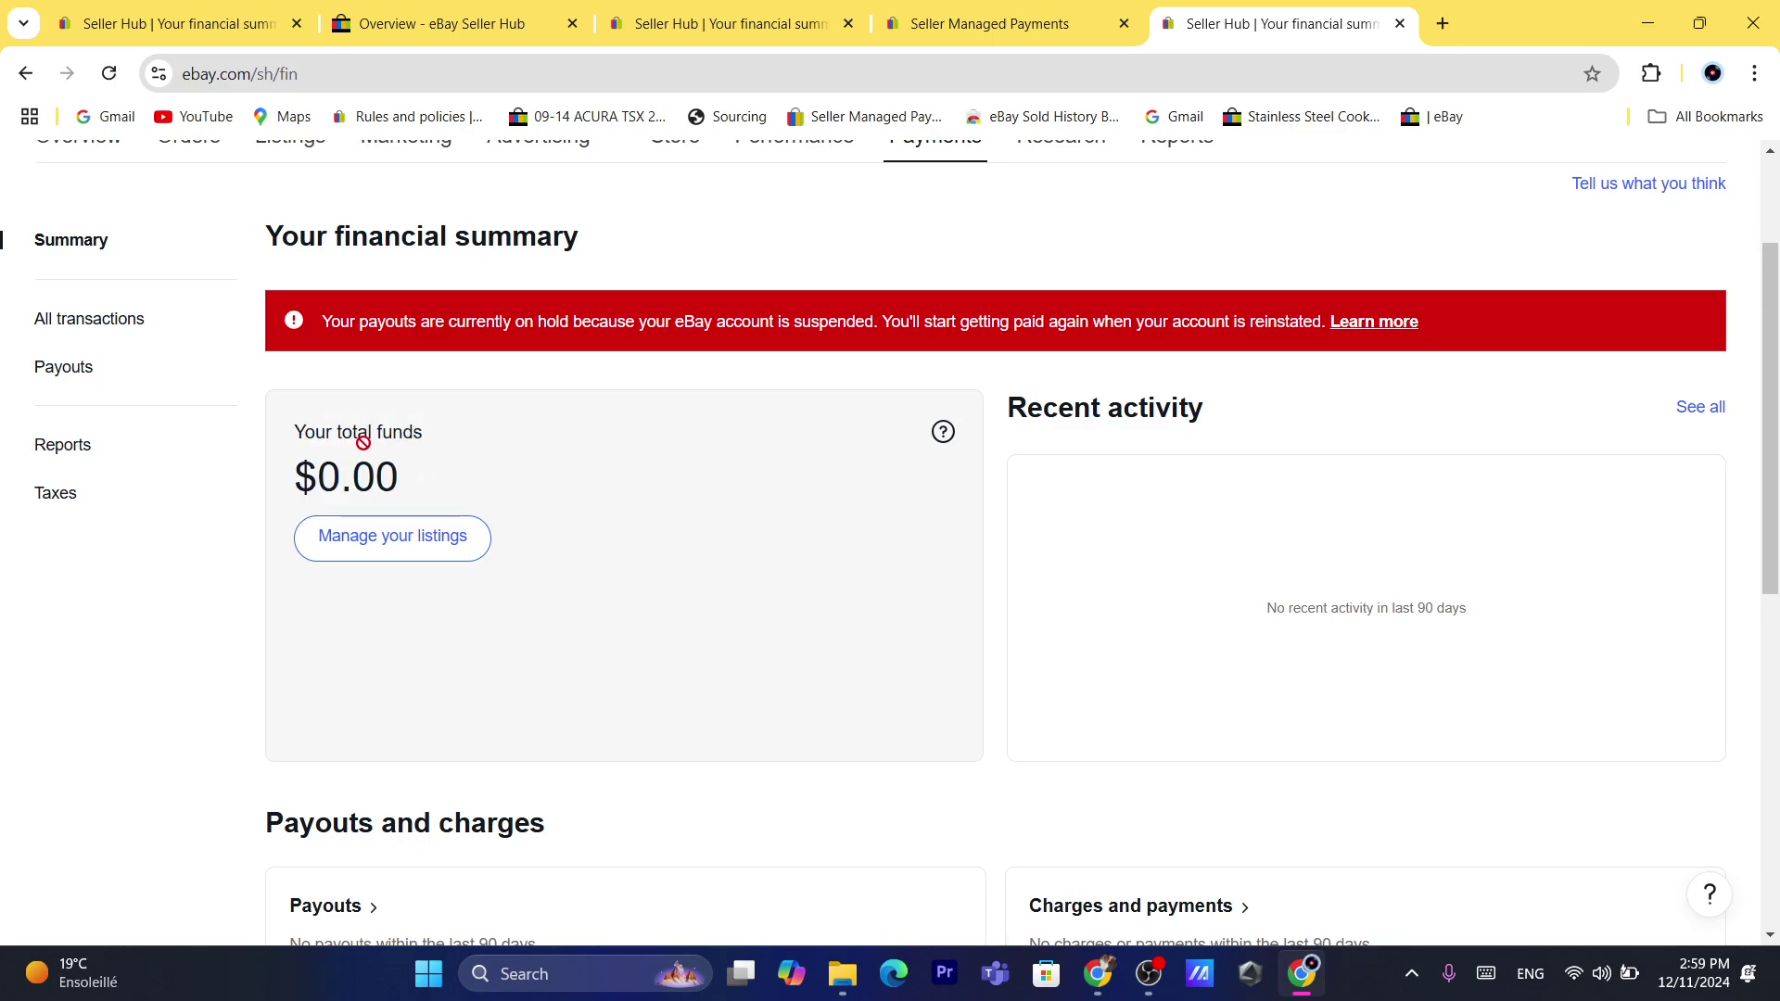
drag(274, 453, 429, 468)
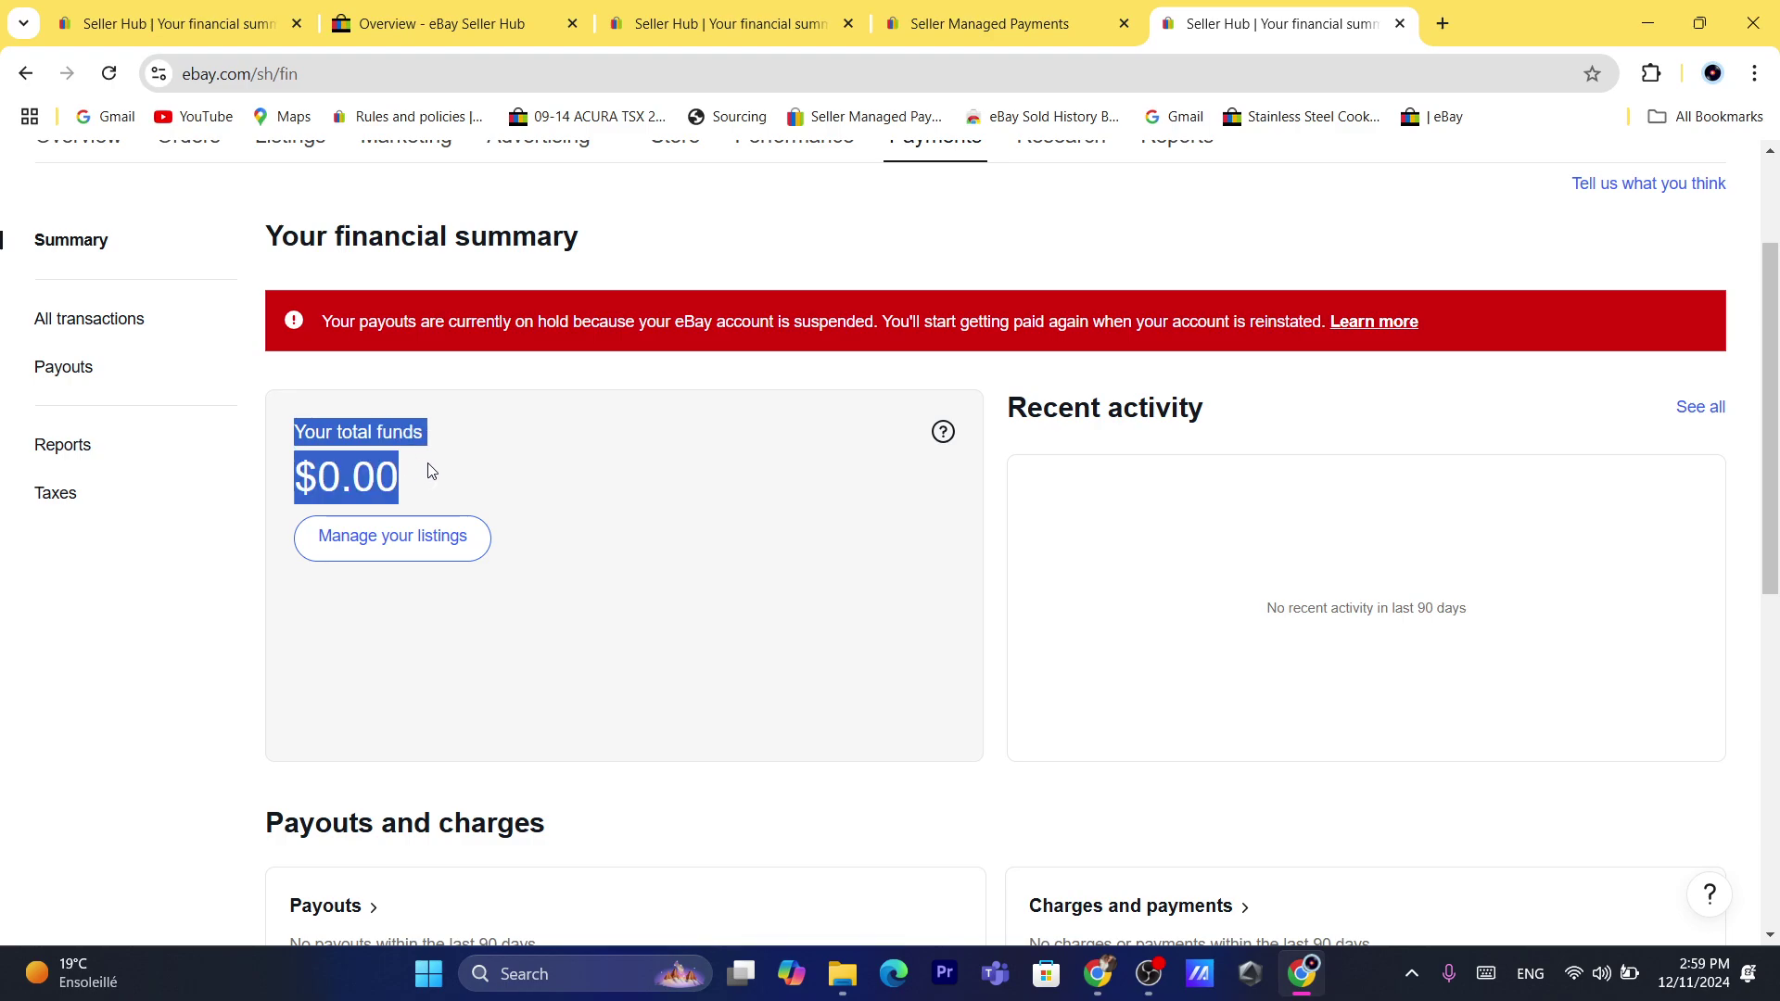
click(429, 468)
- Scroll down to Your preferences to show the Payoneer payout method and Daily schedule
scroll(1190, 454, down, 2)
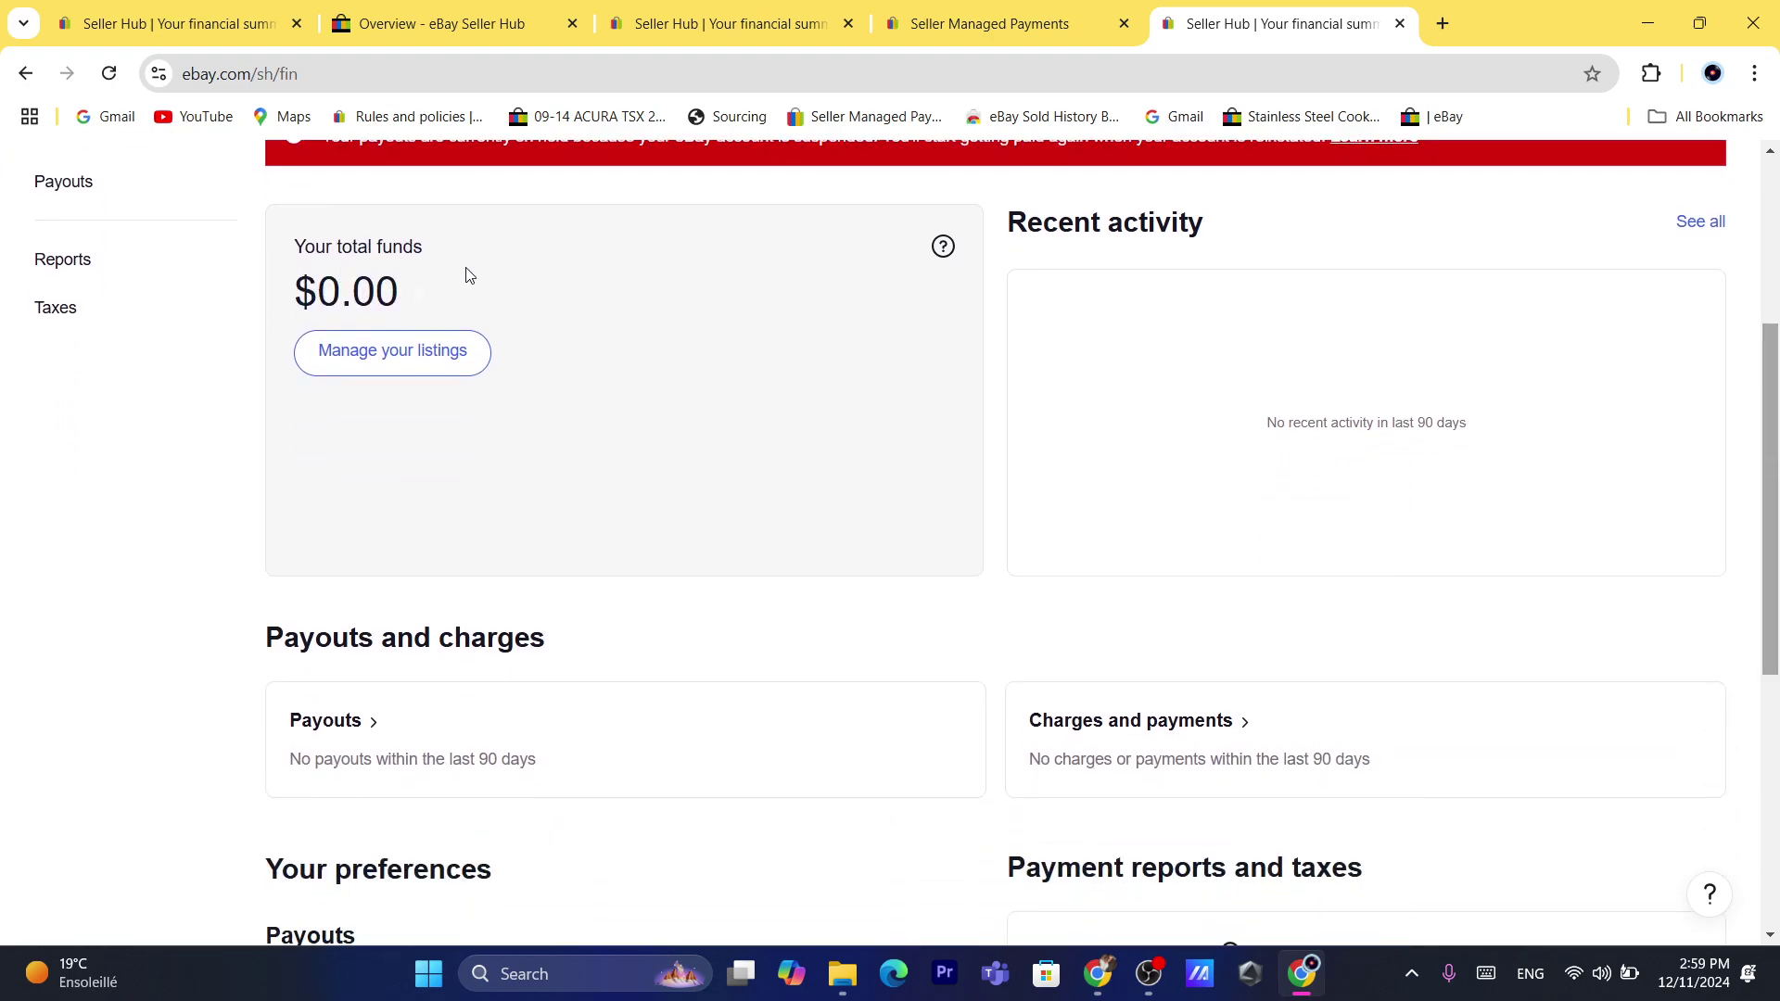
scroll(1434, 510, down, 3)
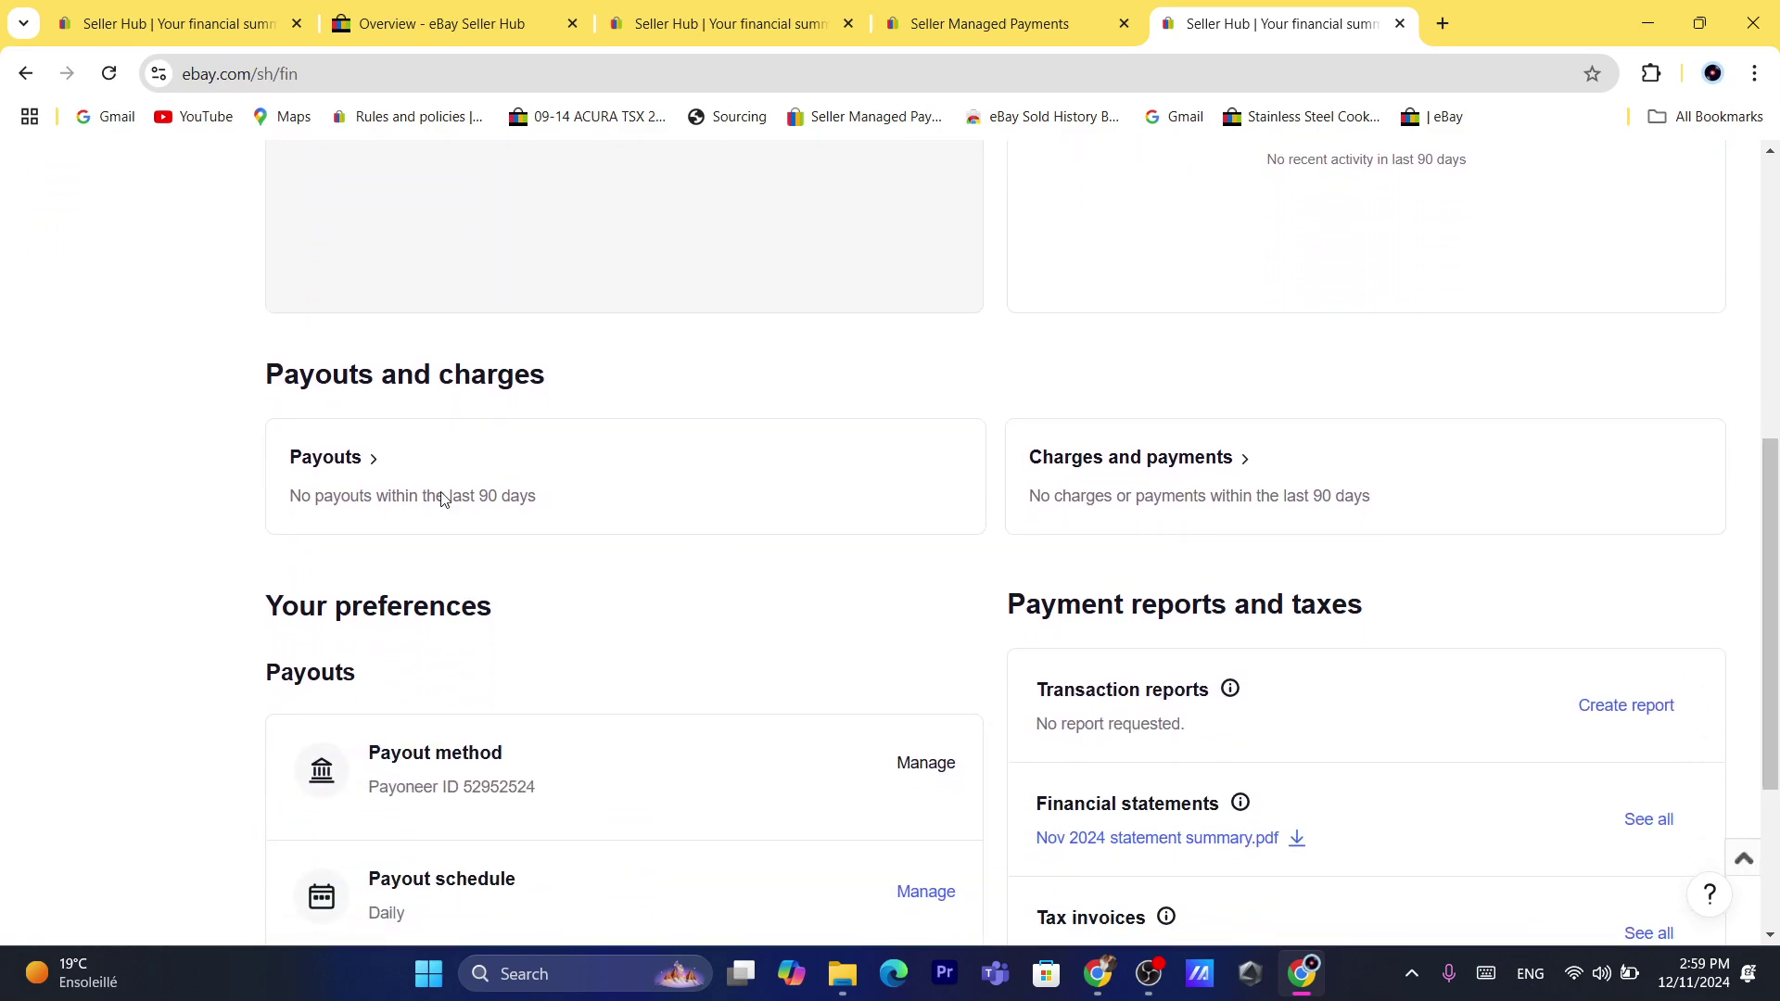
drag(1777, 508, 1777, 584)
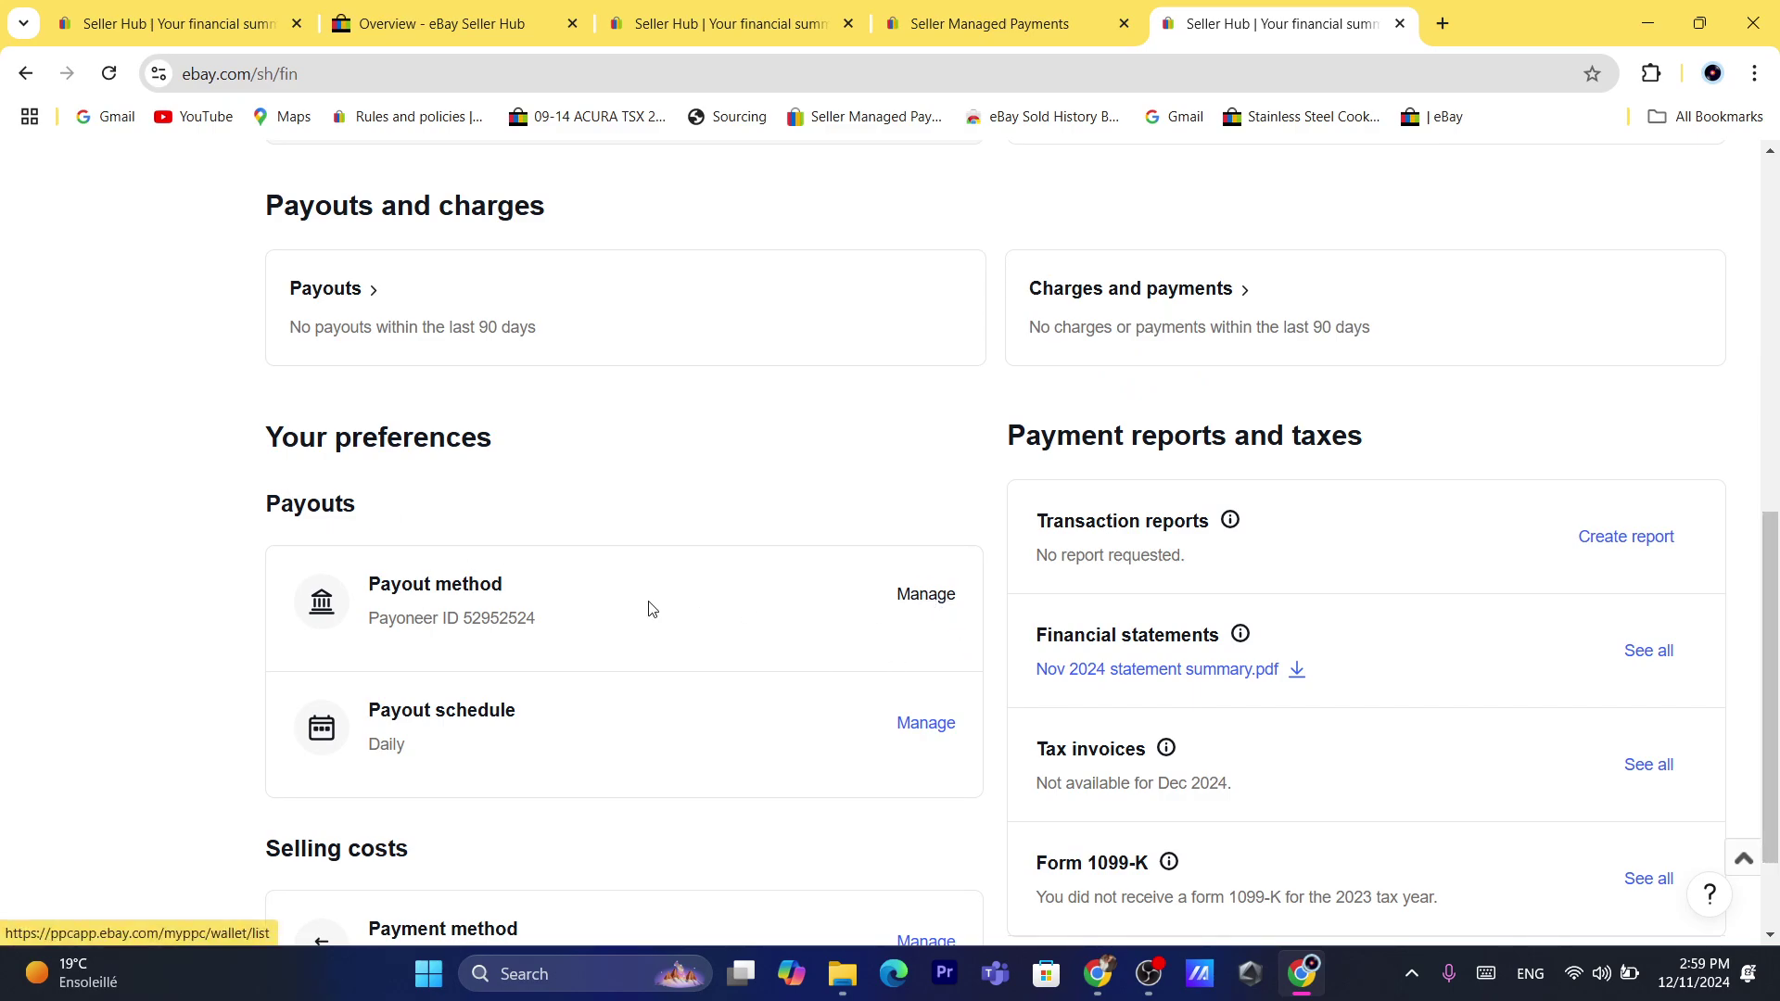
- Start adding a new payment method with Payouts as its purpose from the payout method settings
click(925, 595)
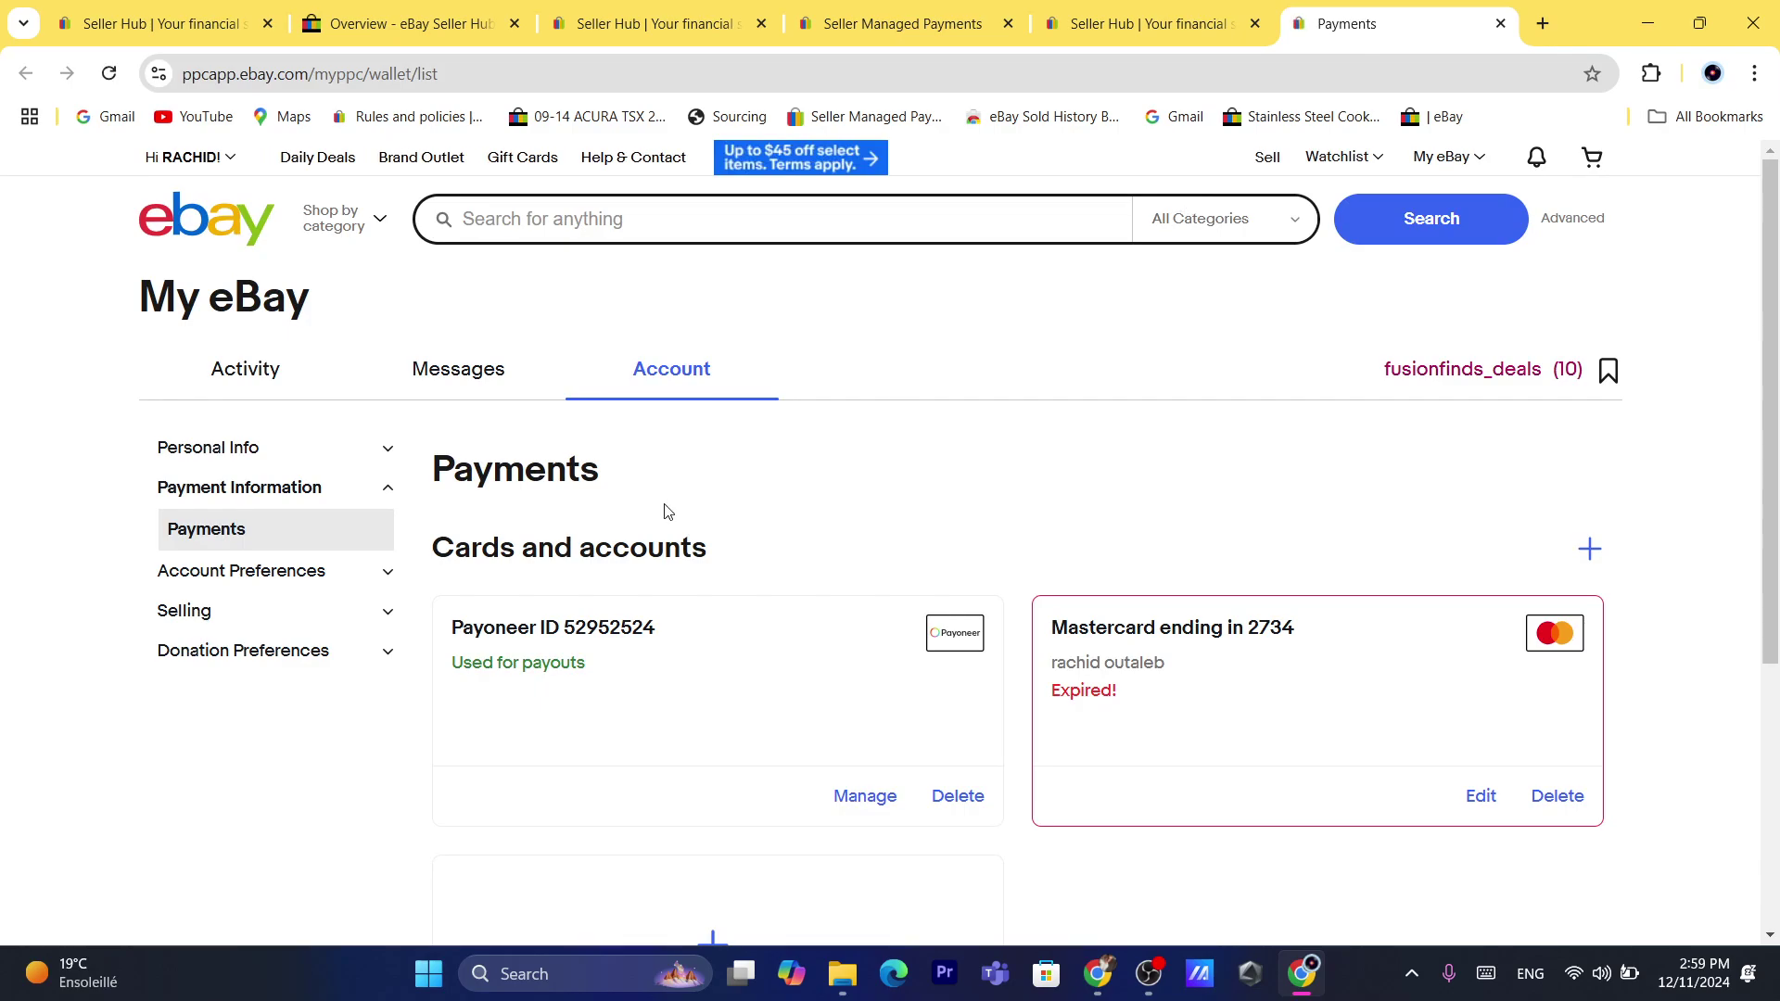
scroll(1777, 475, down, 1)
scroll(1777, 475, down, 3)
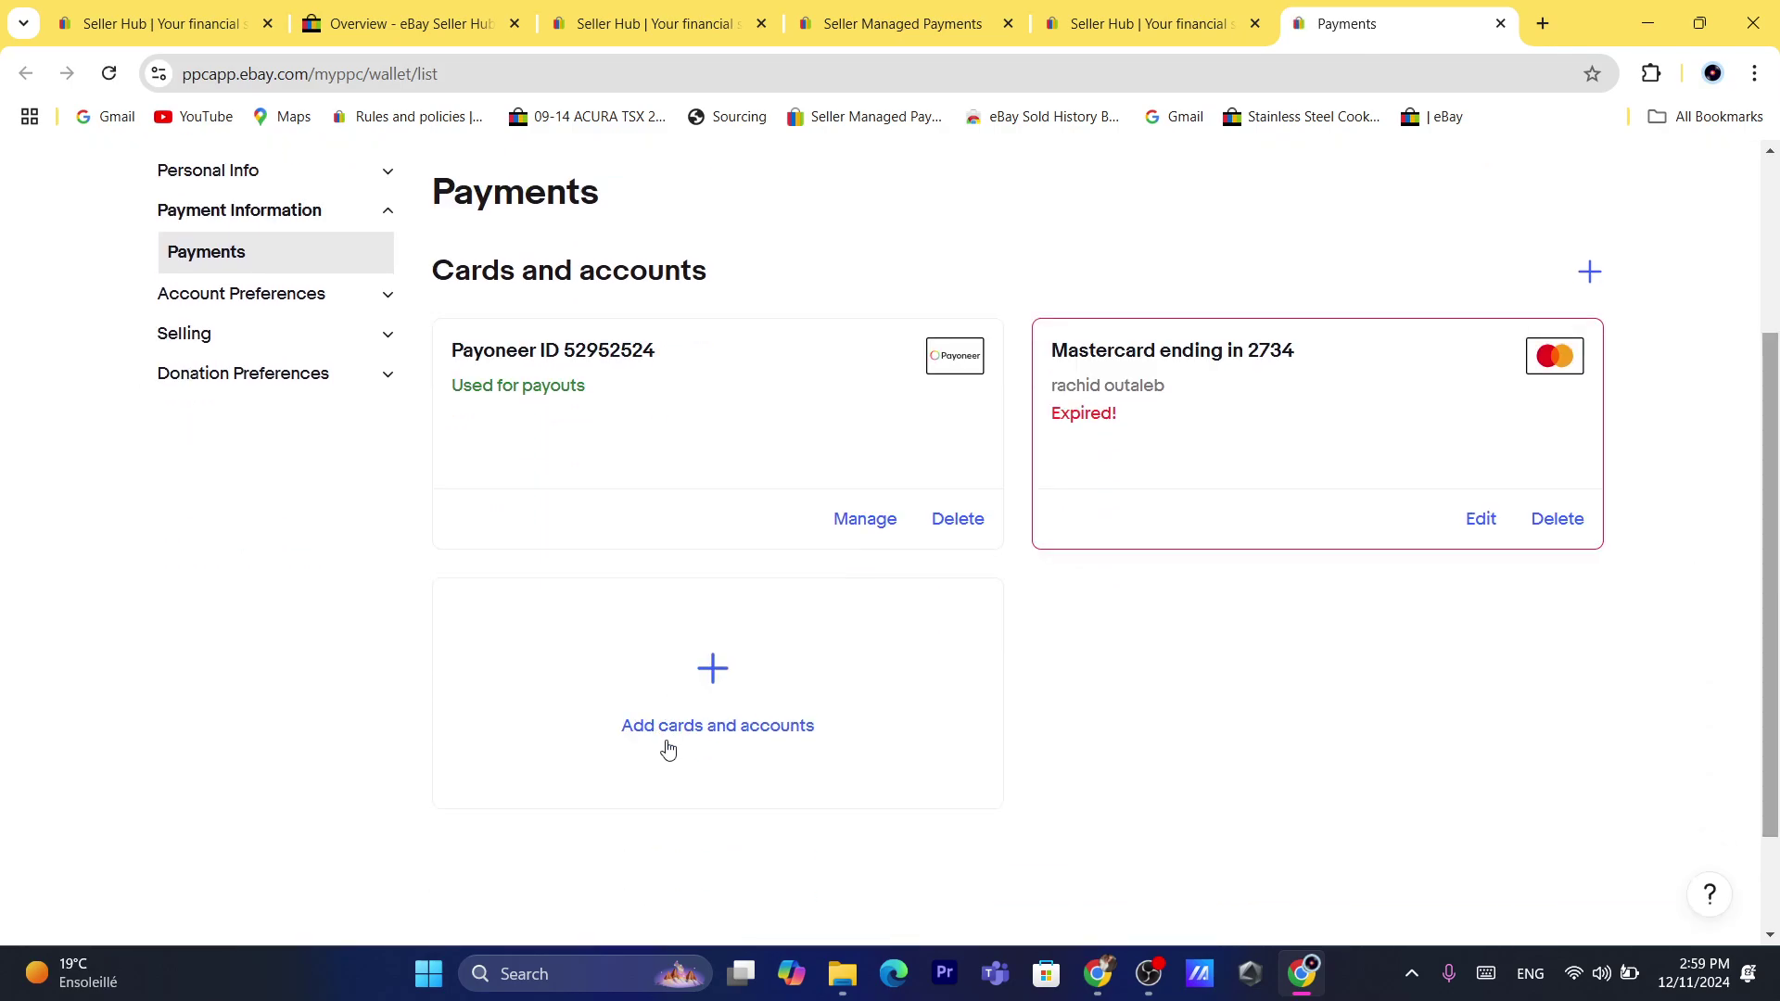
click(713, 680)
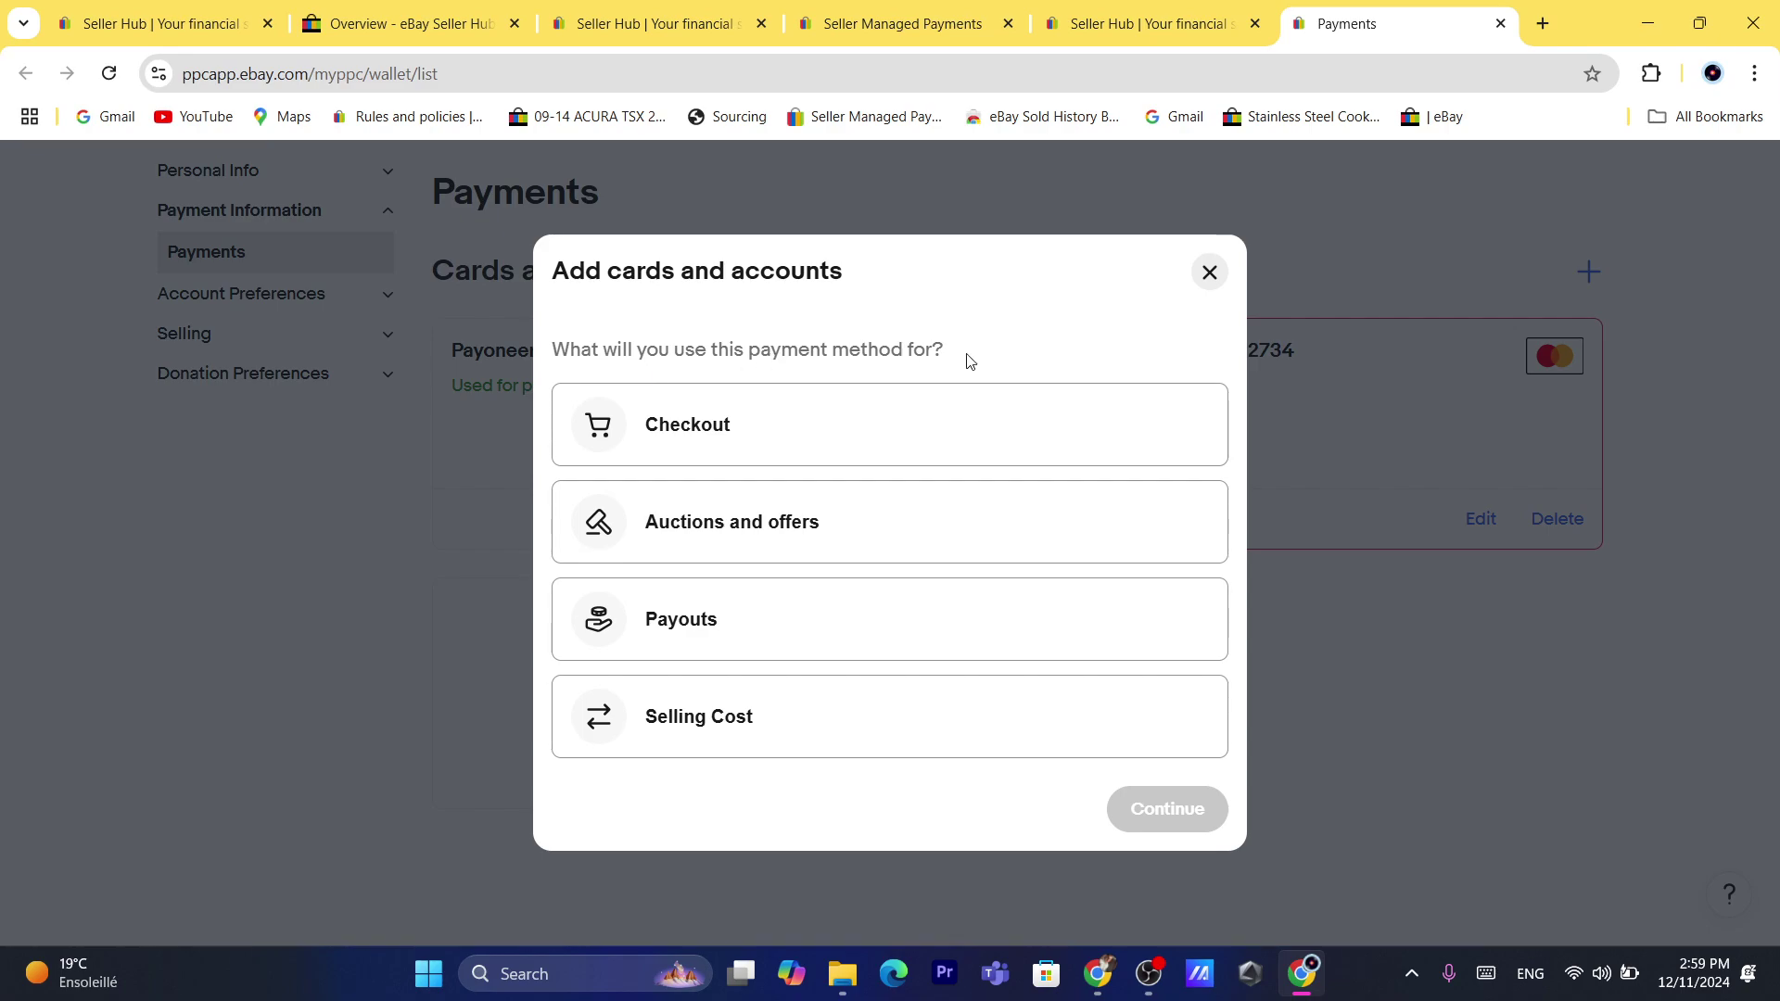
click(725, 646)
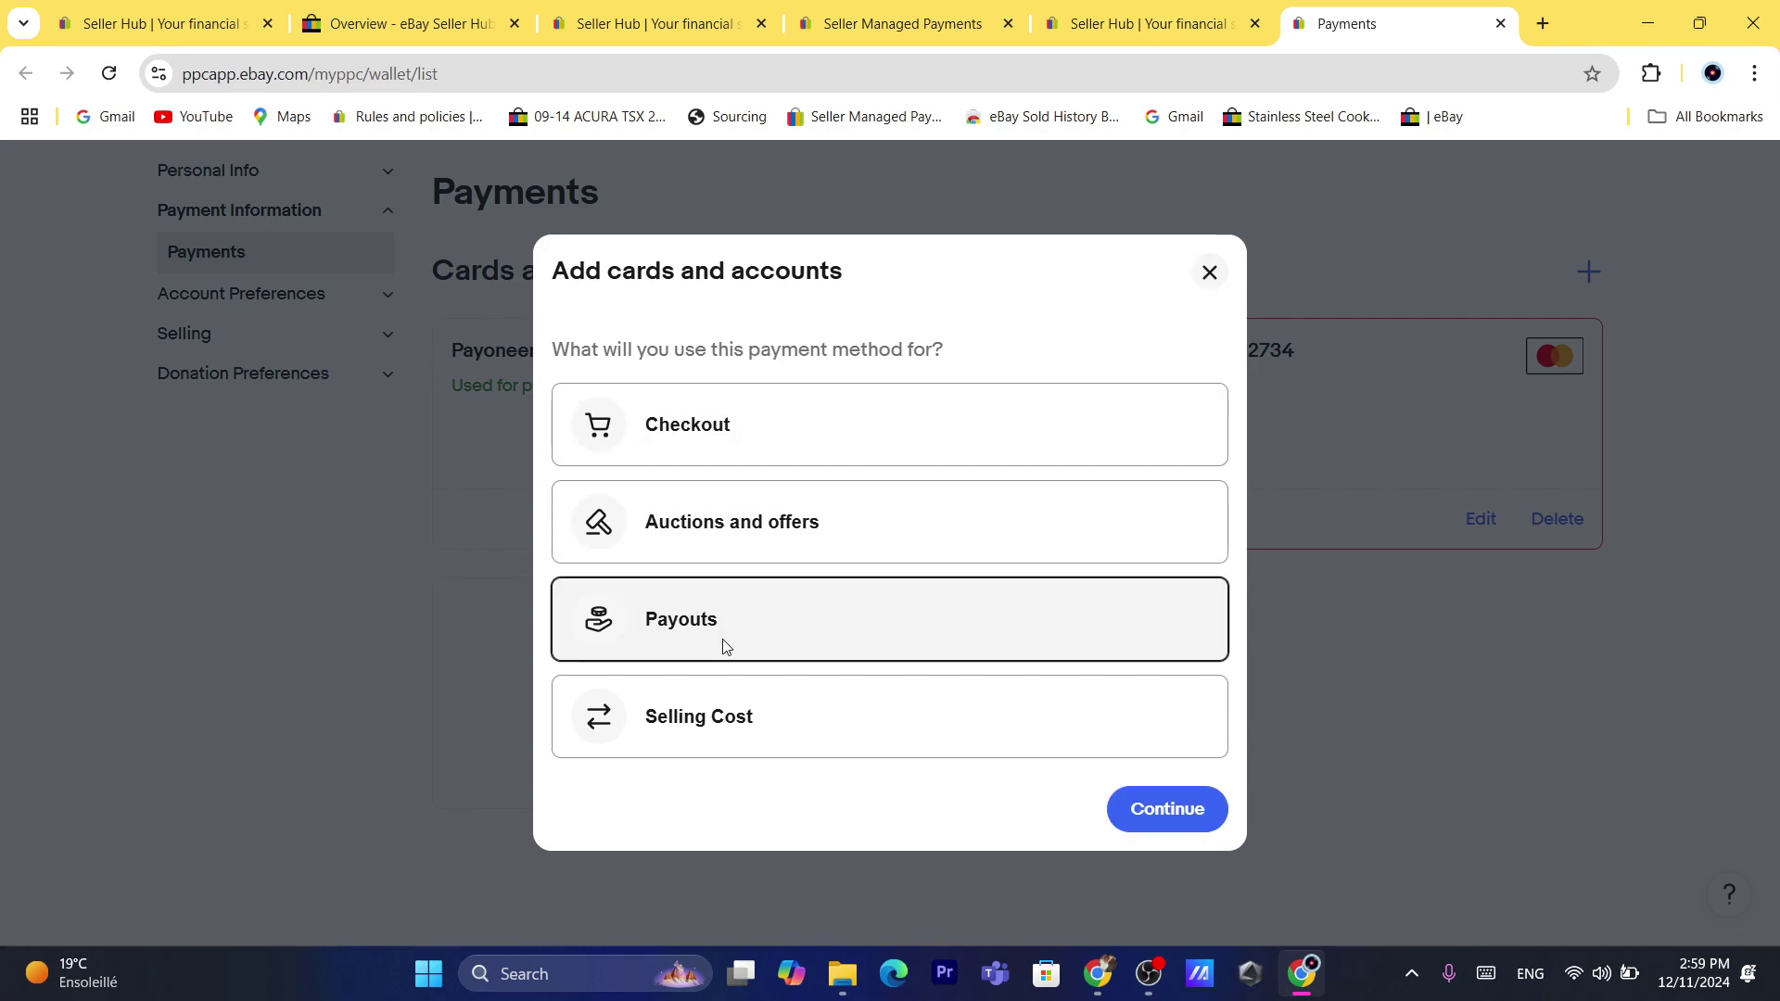
click(1155, 806)
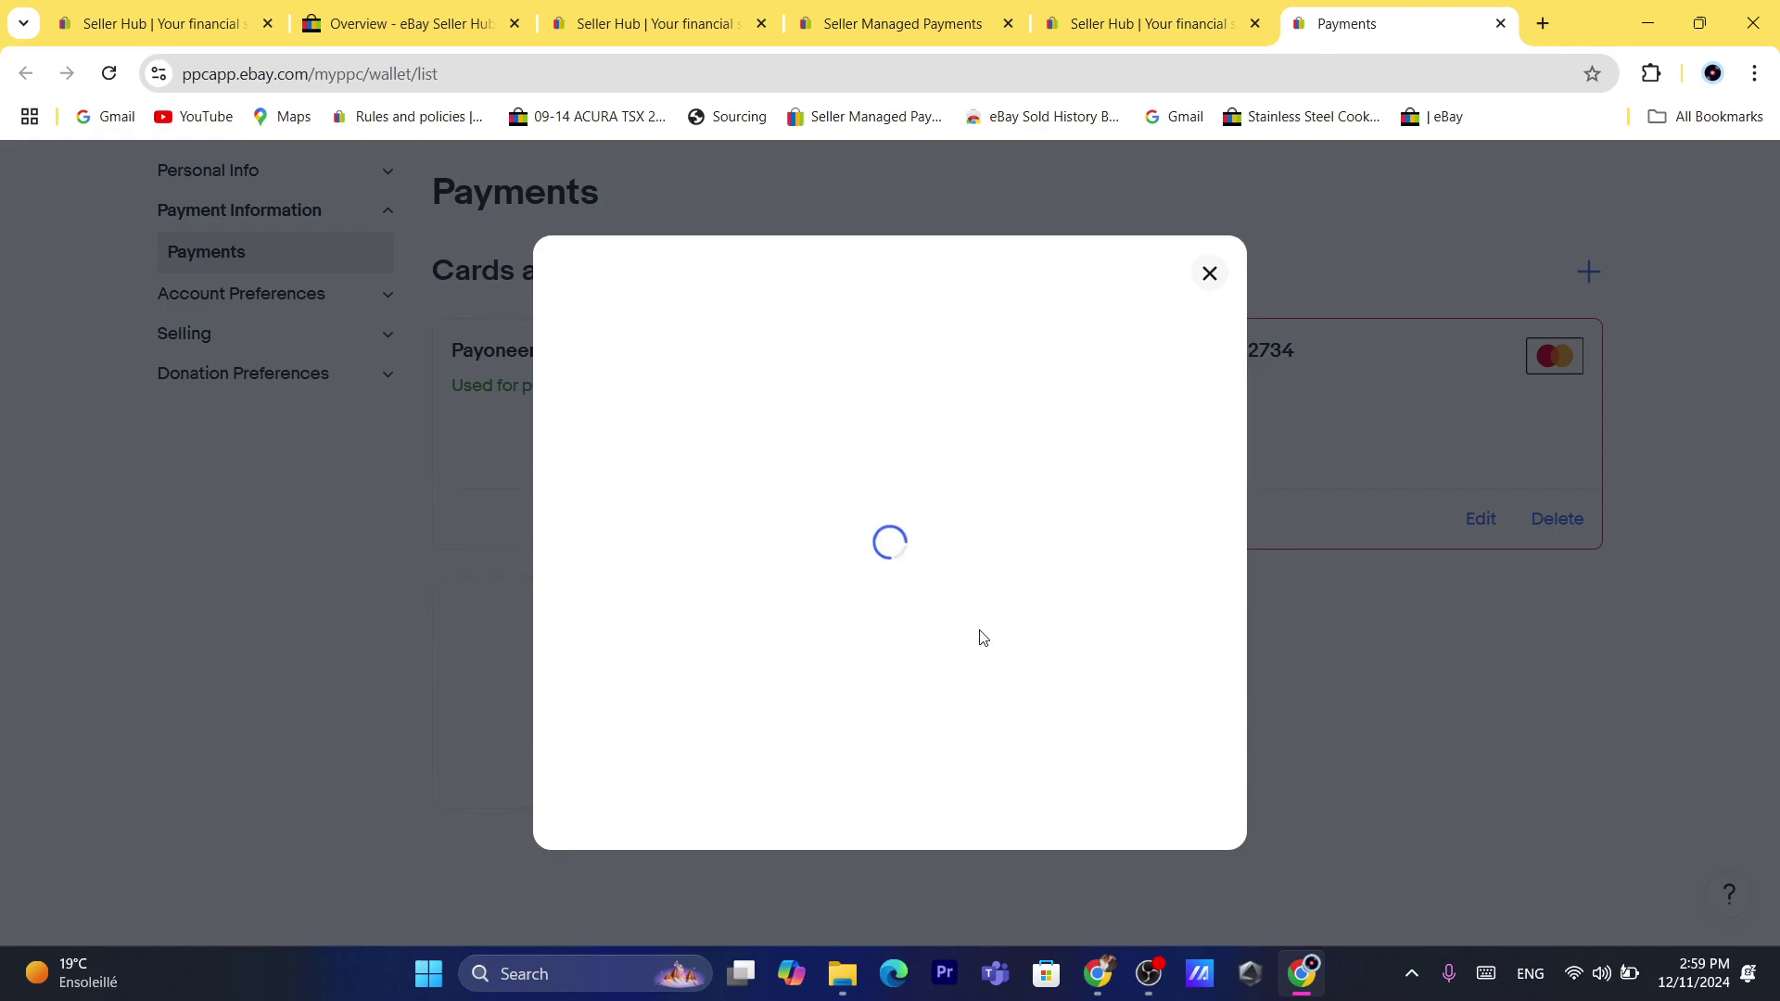
- Choose the Payoneer account option for payouts and review its description
click(744, 63)
text(d)
click(795, 614)
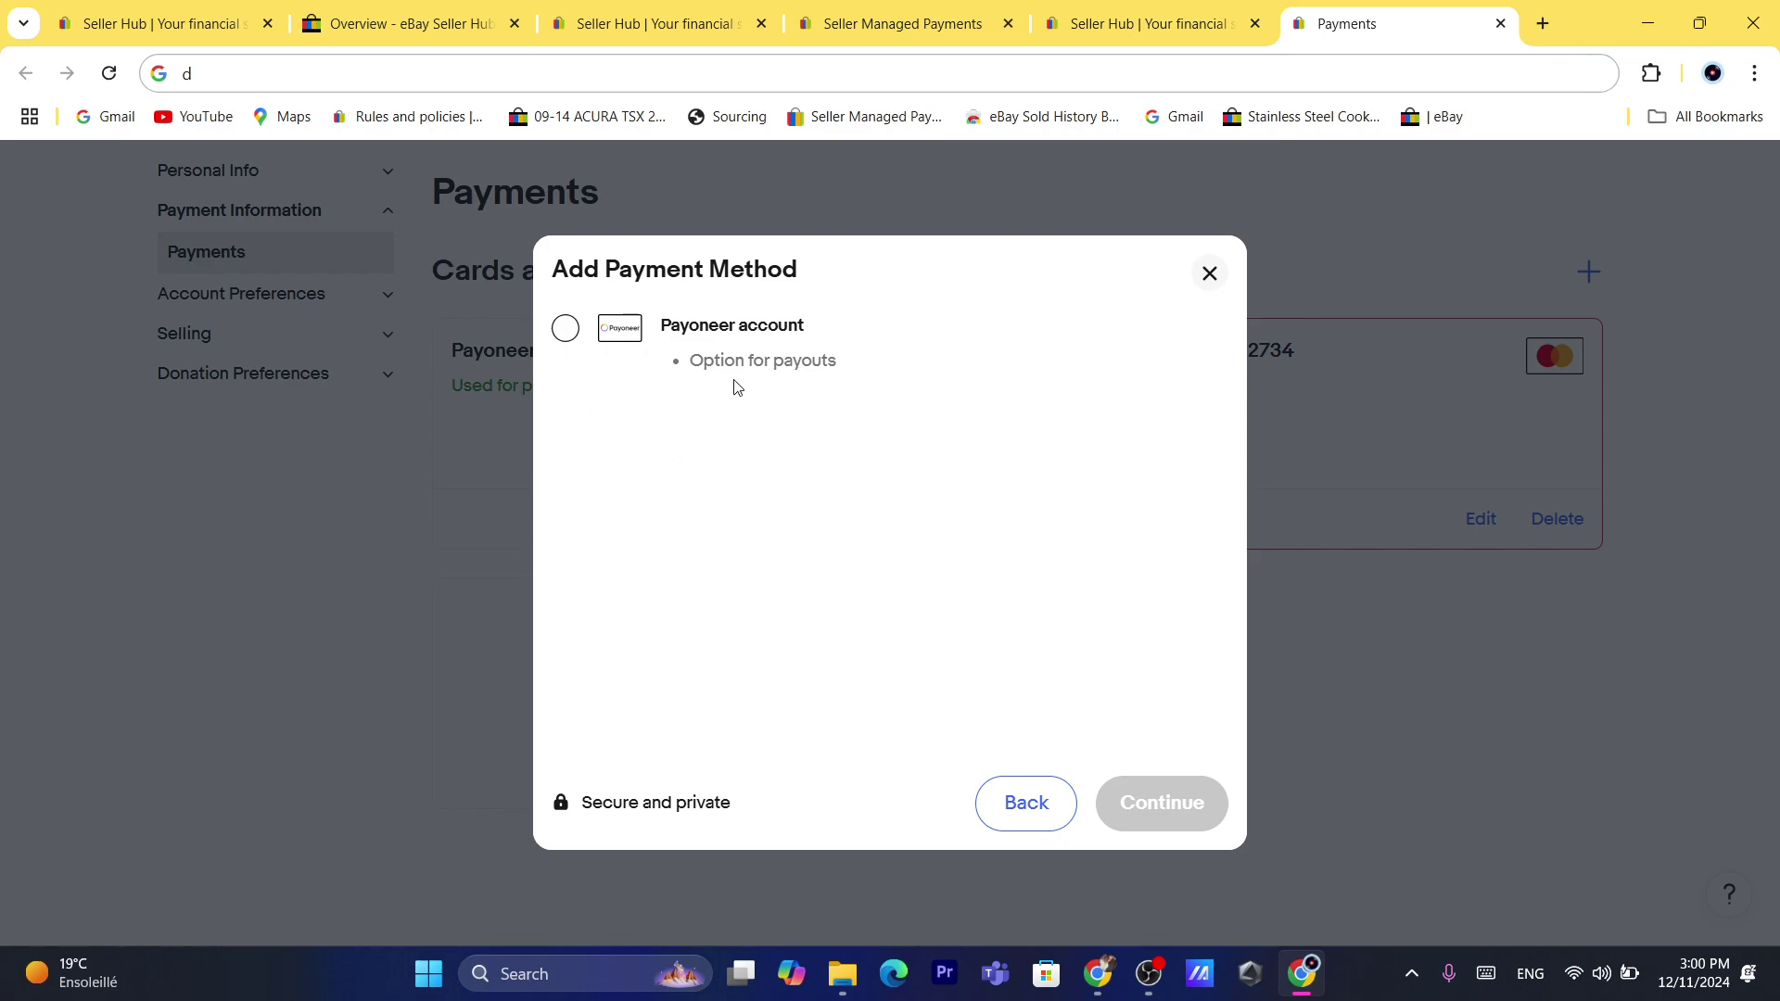
click(572, 338)
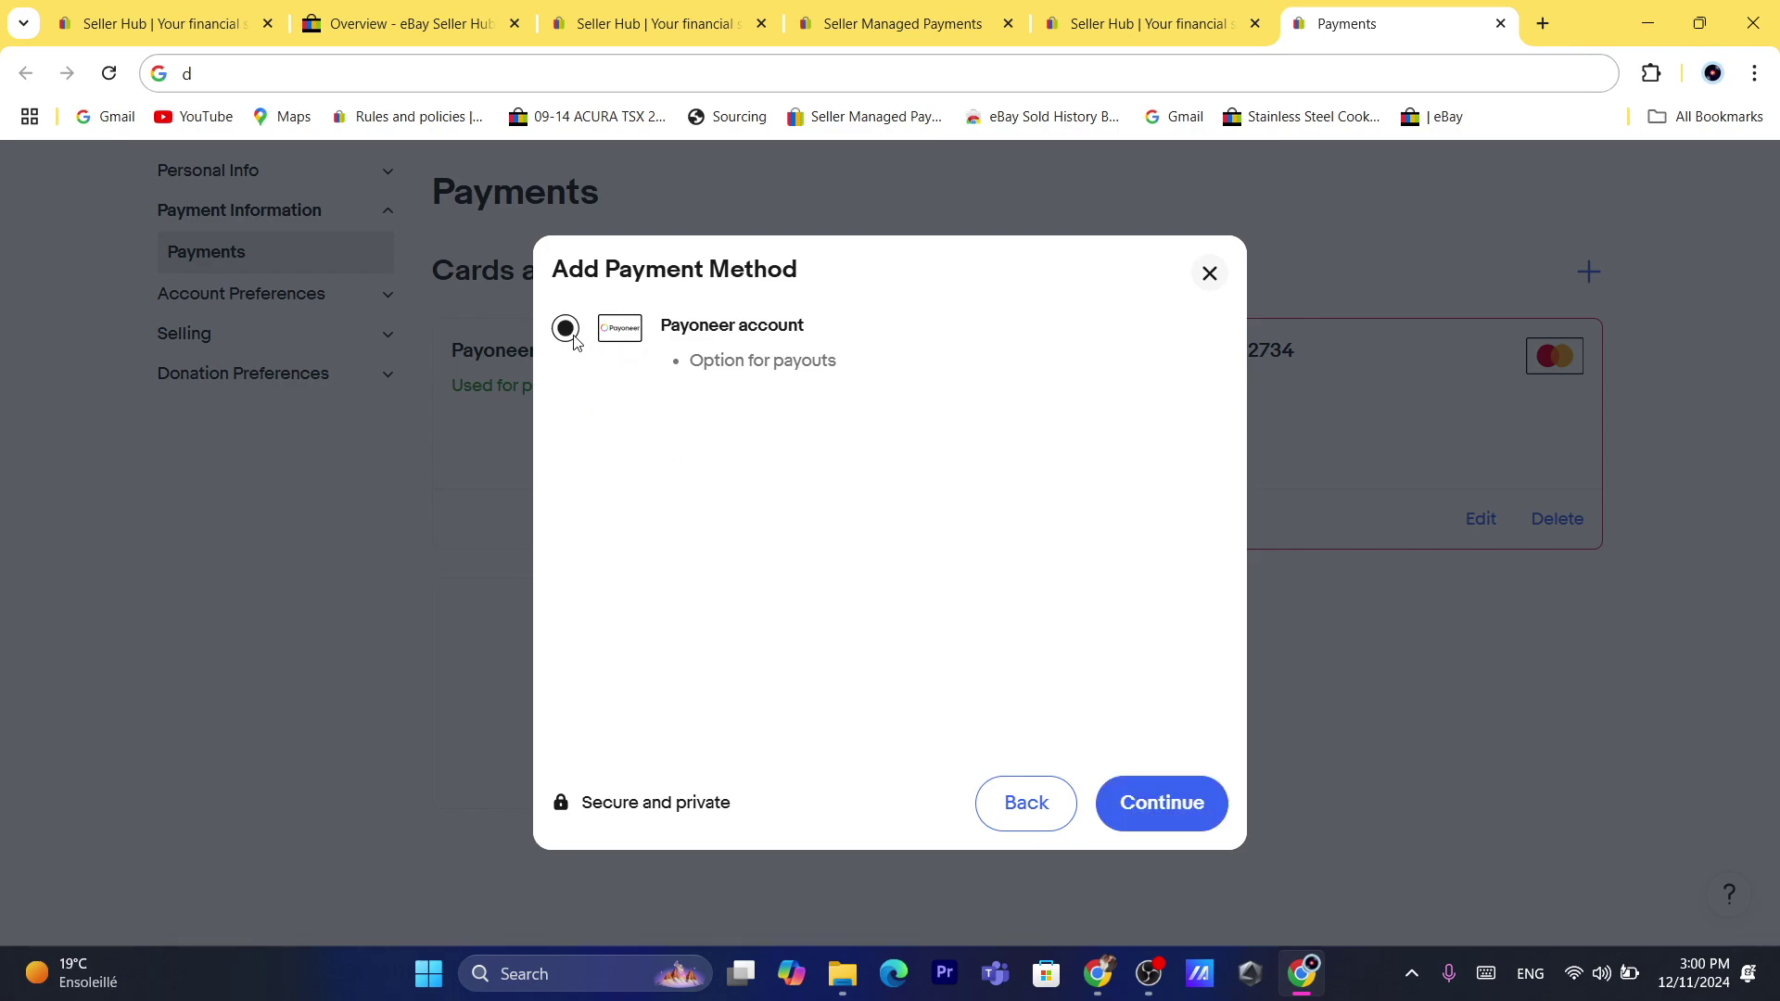
triple_click(755, 364)
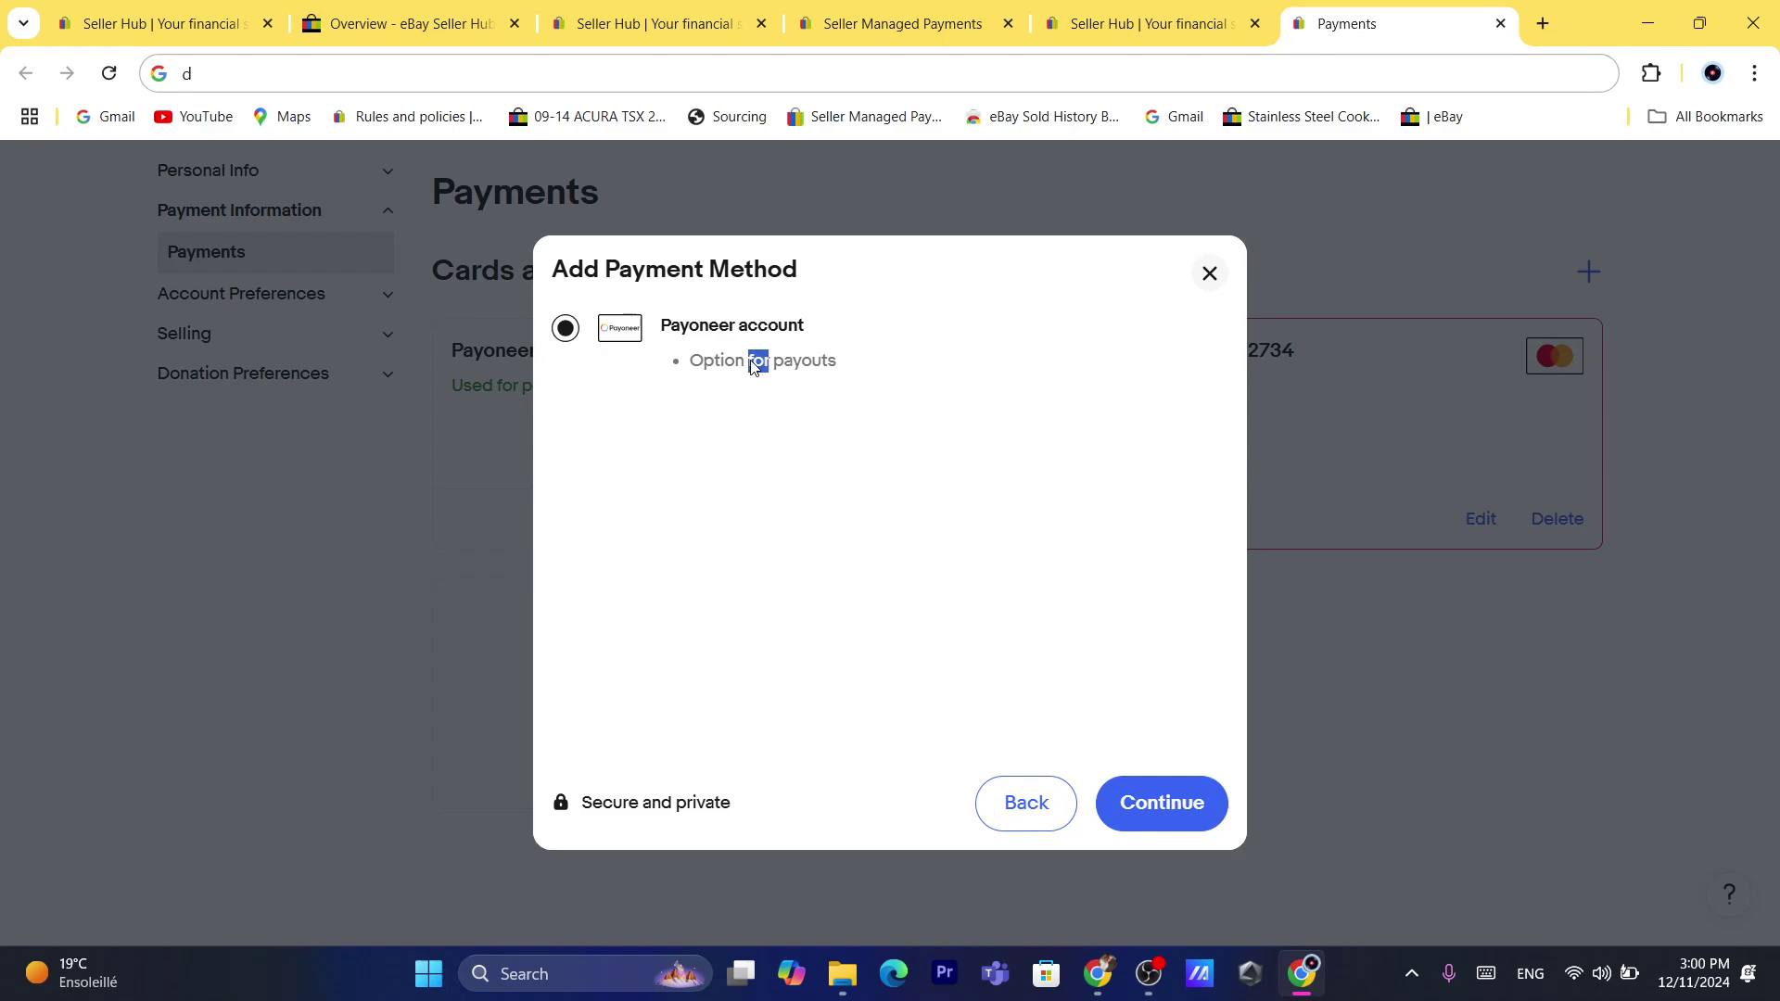
click(792, 475)
- Return to the financial summary and bring up the Payout schedule options
click(1113, 9)
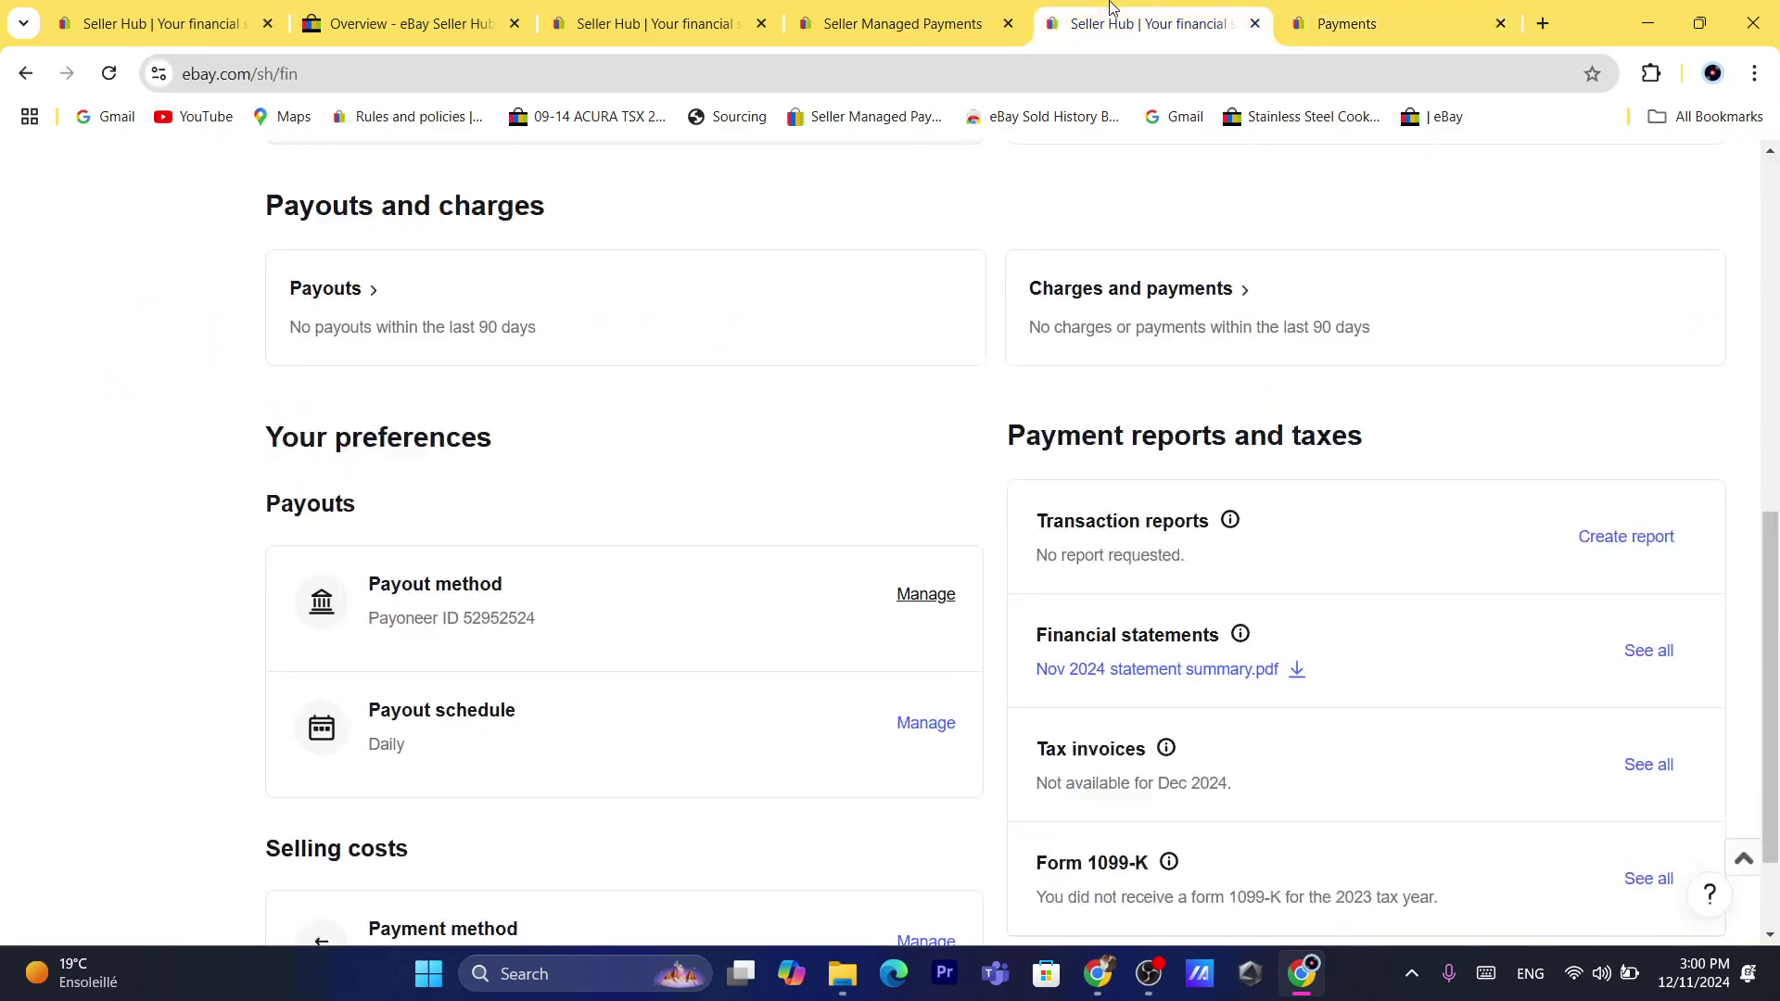
drag(1775, 630, 1775, 319)
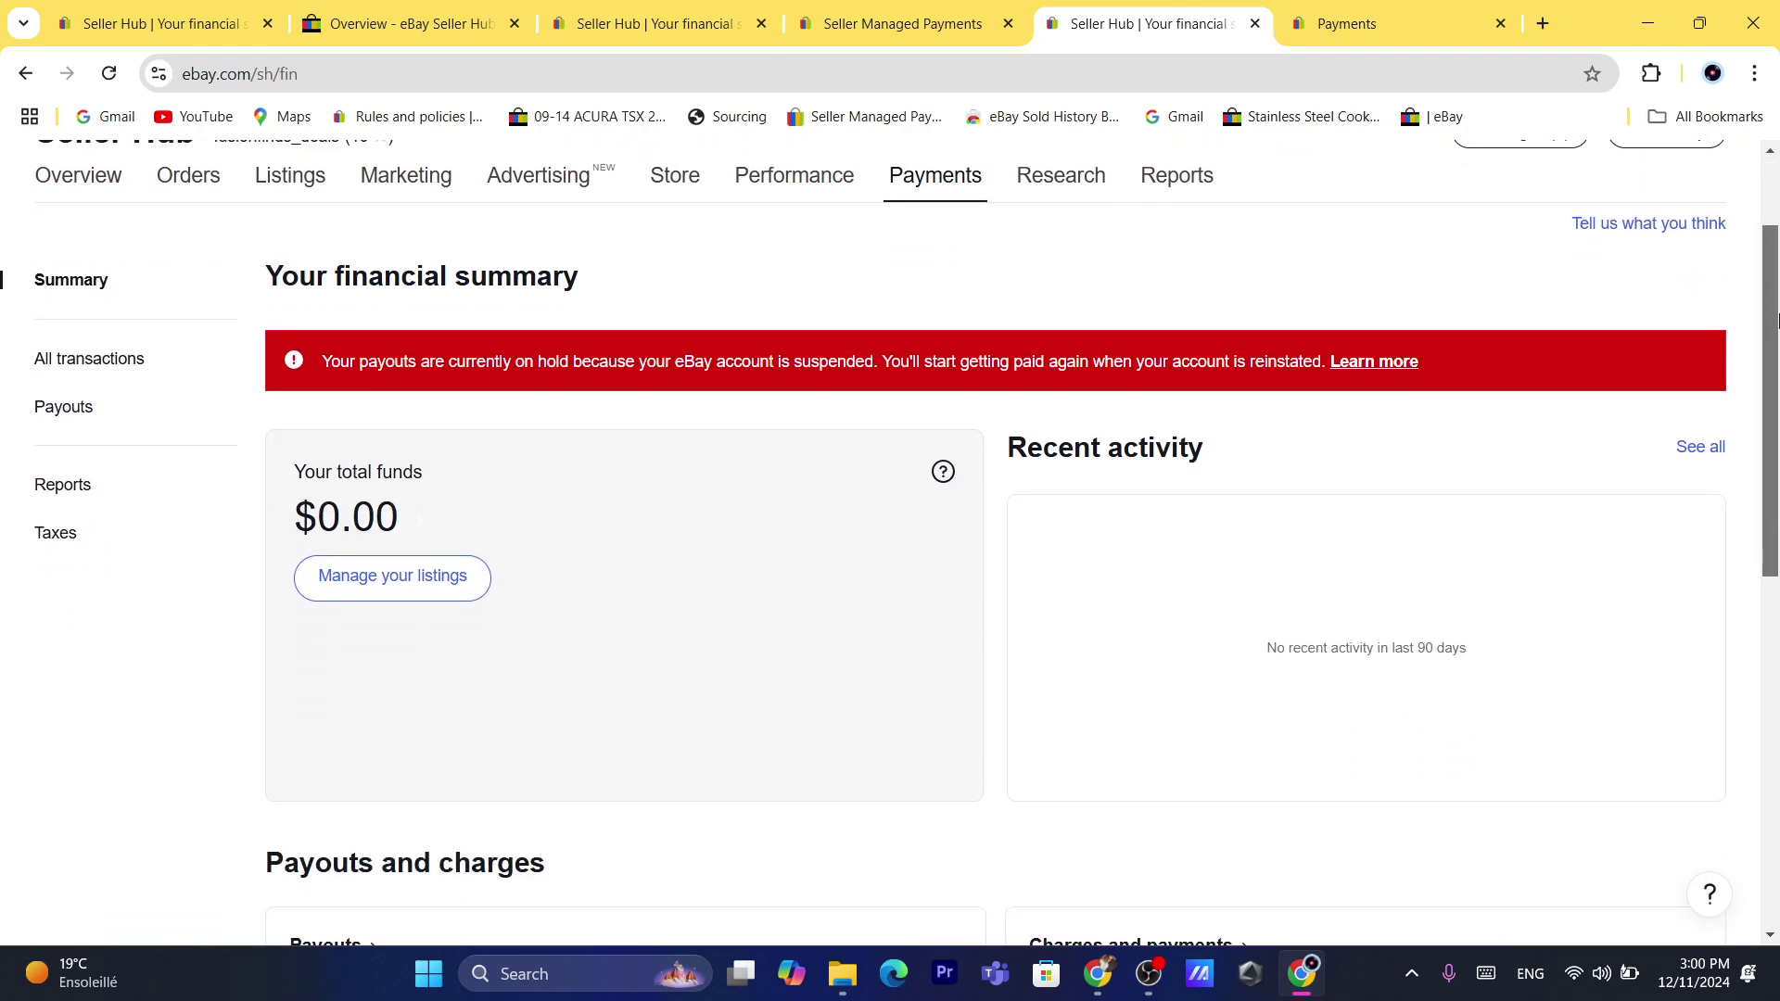
scroll(1776, 325, down, 6)
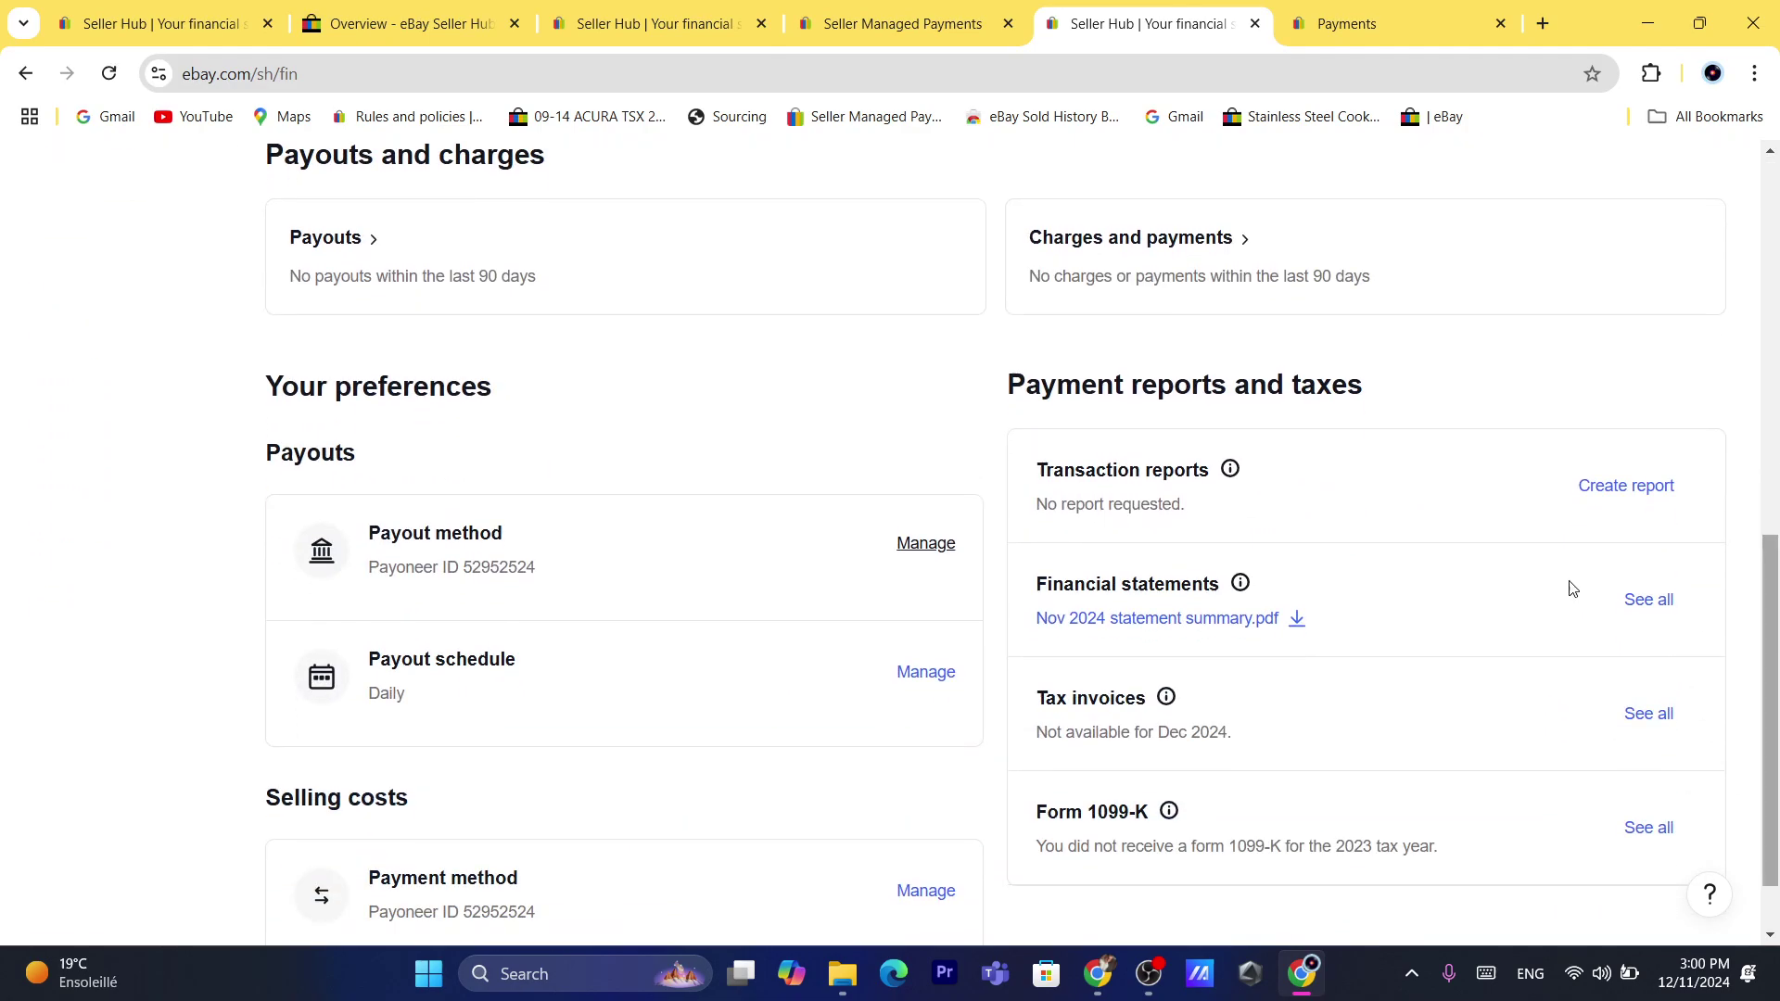
click(925, 675)
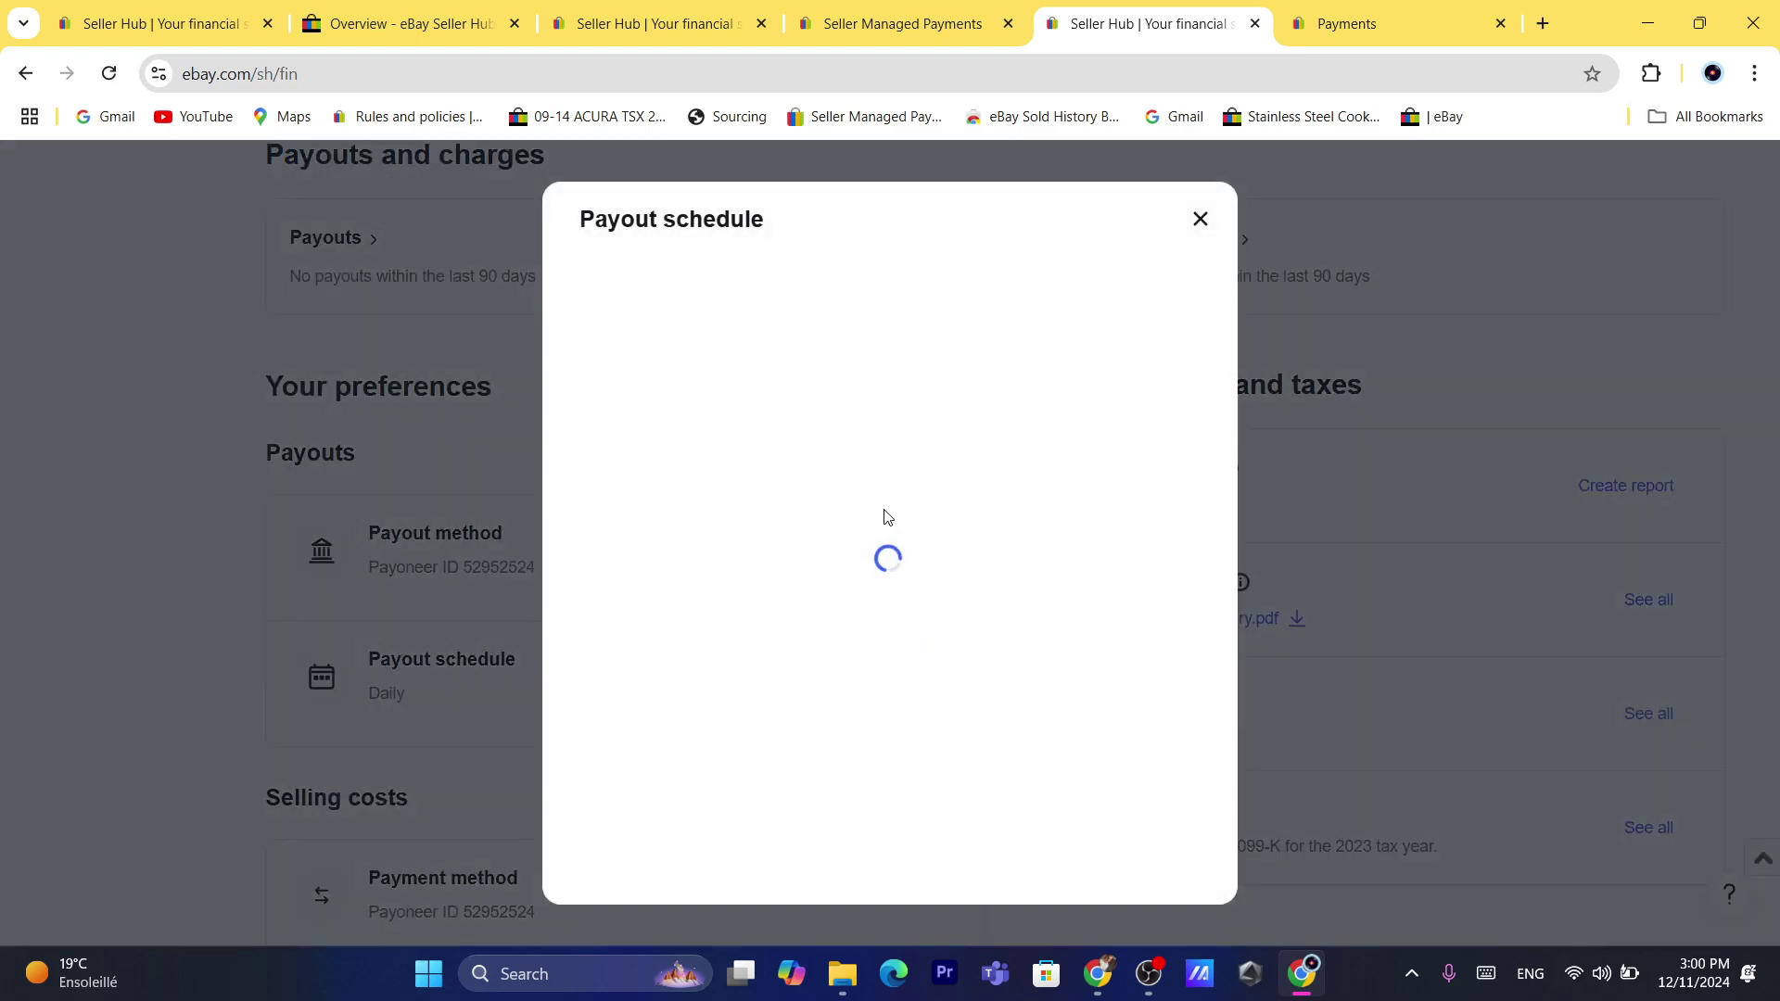
click(791, 71)
text(d)
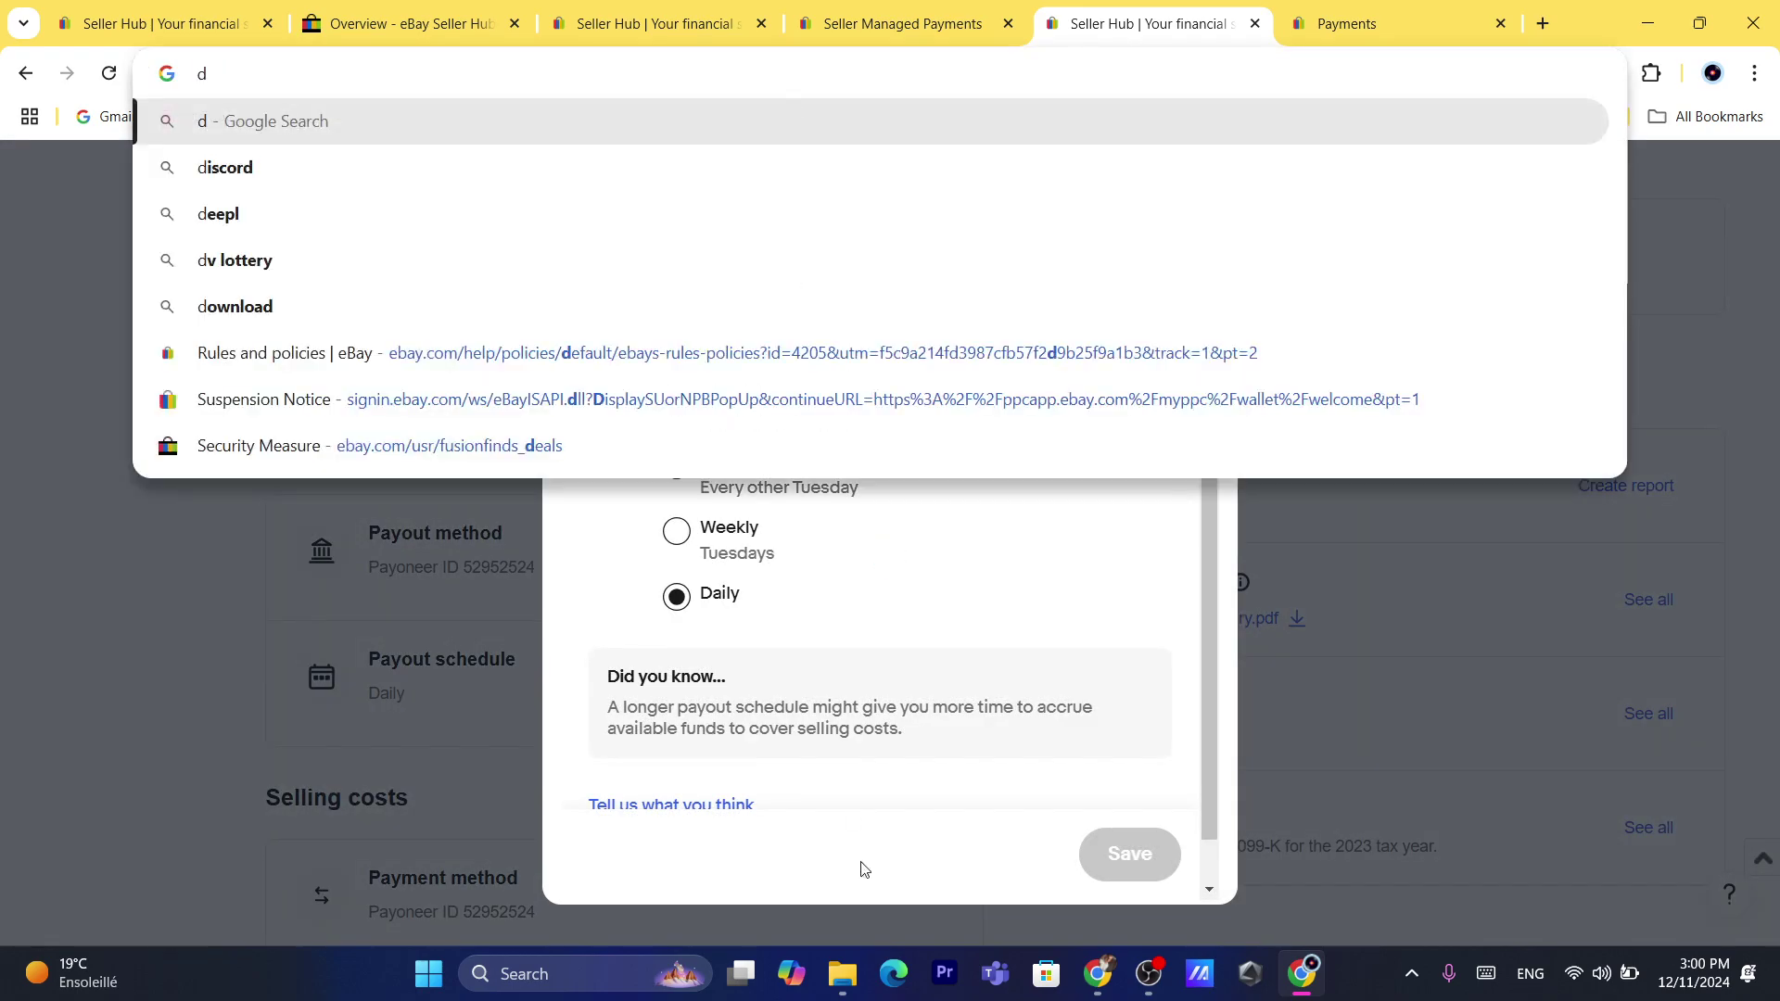
click(836, 750)
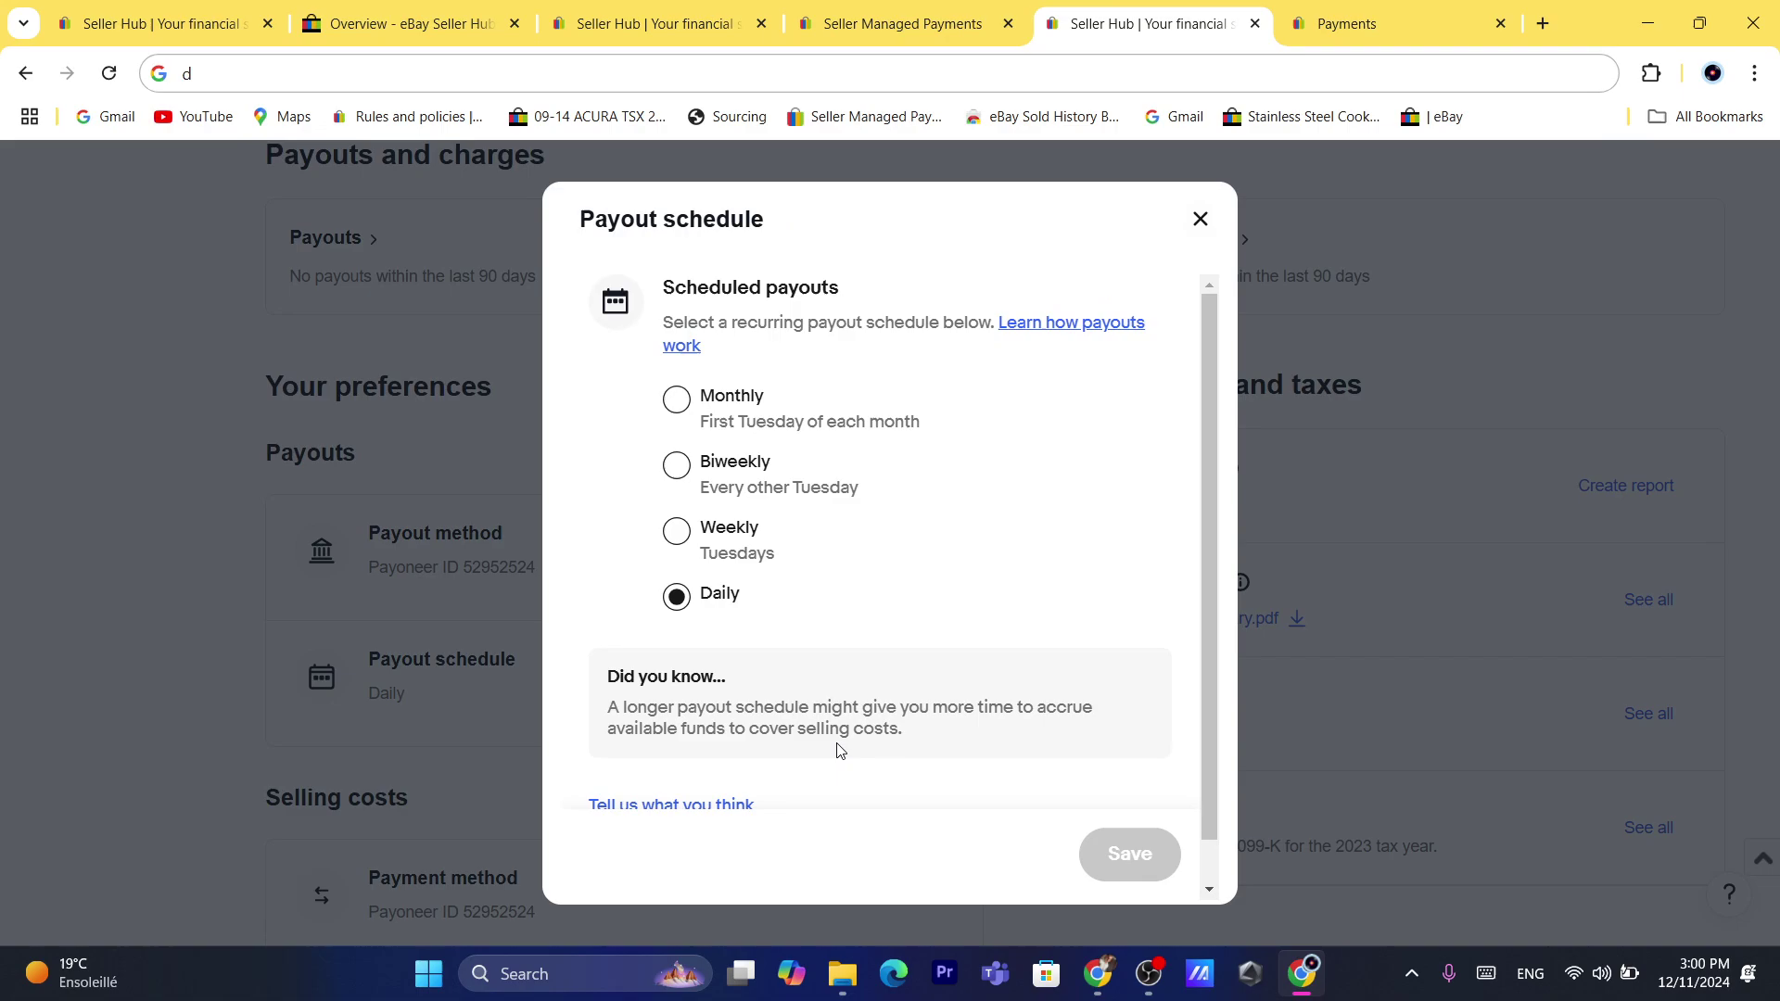
- Try Weekly and Monthly payouts, reselect Daily, and close without saving
click(714, 530)
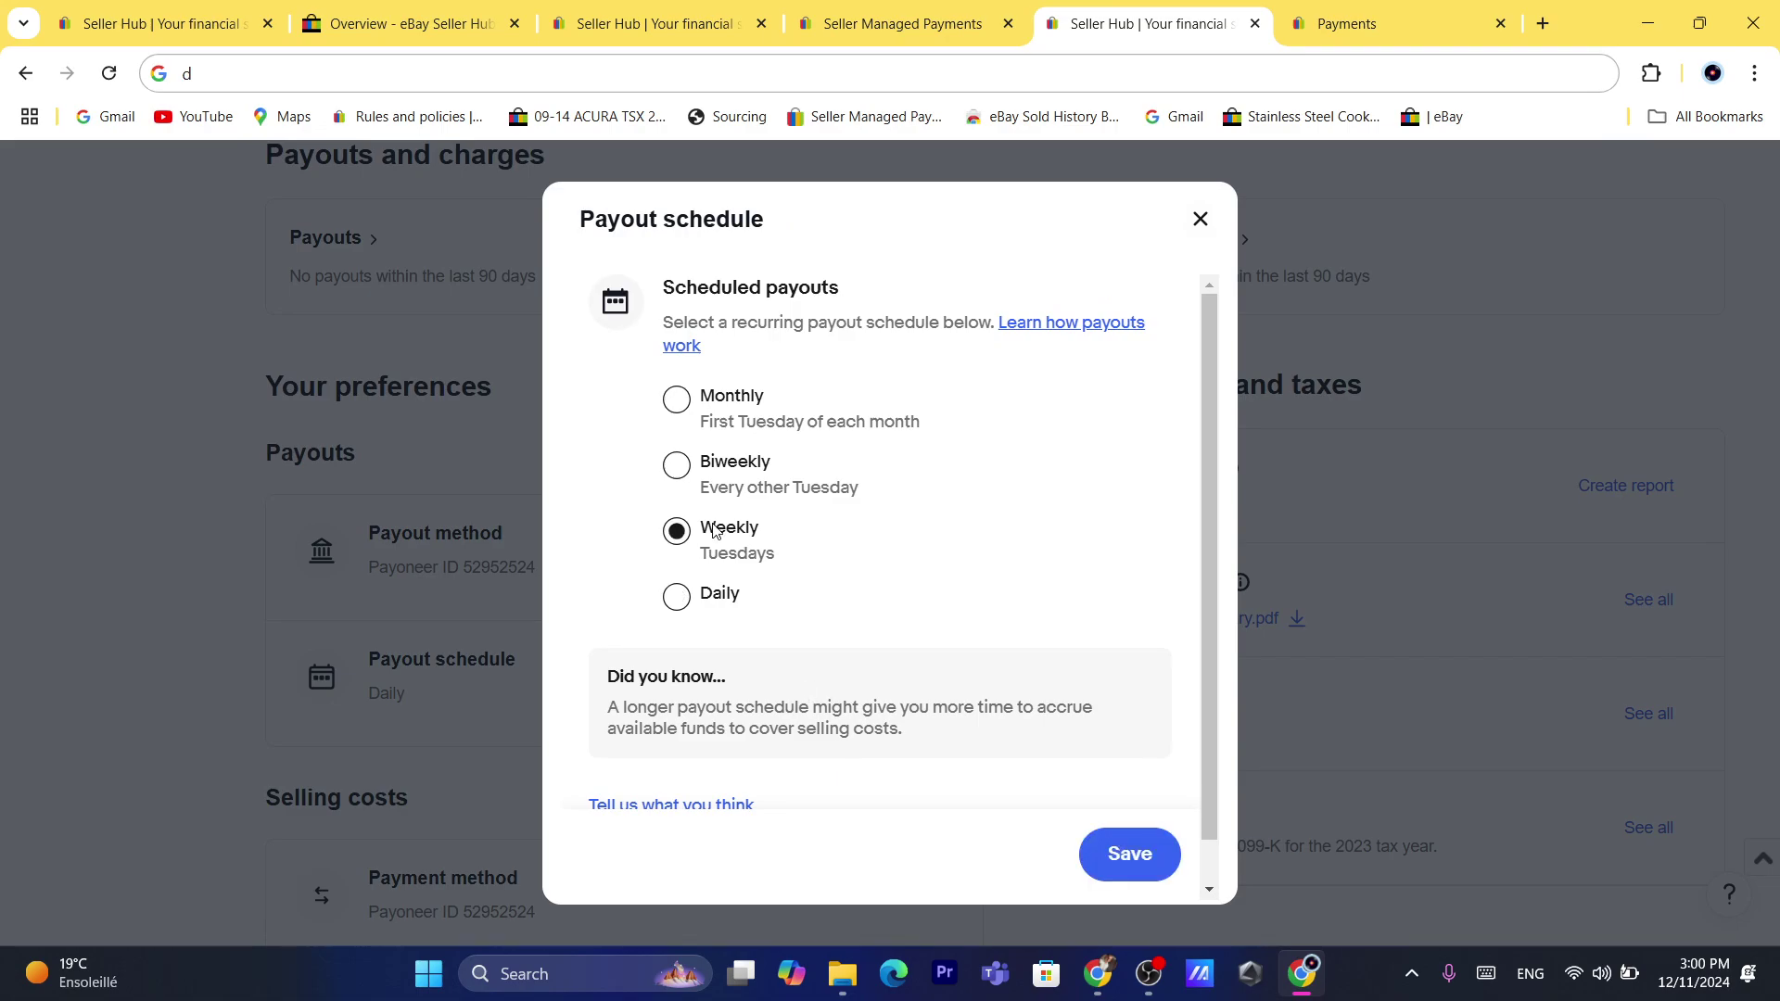
click(710, 419)
click(688, 603)
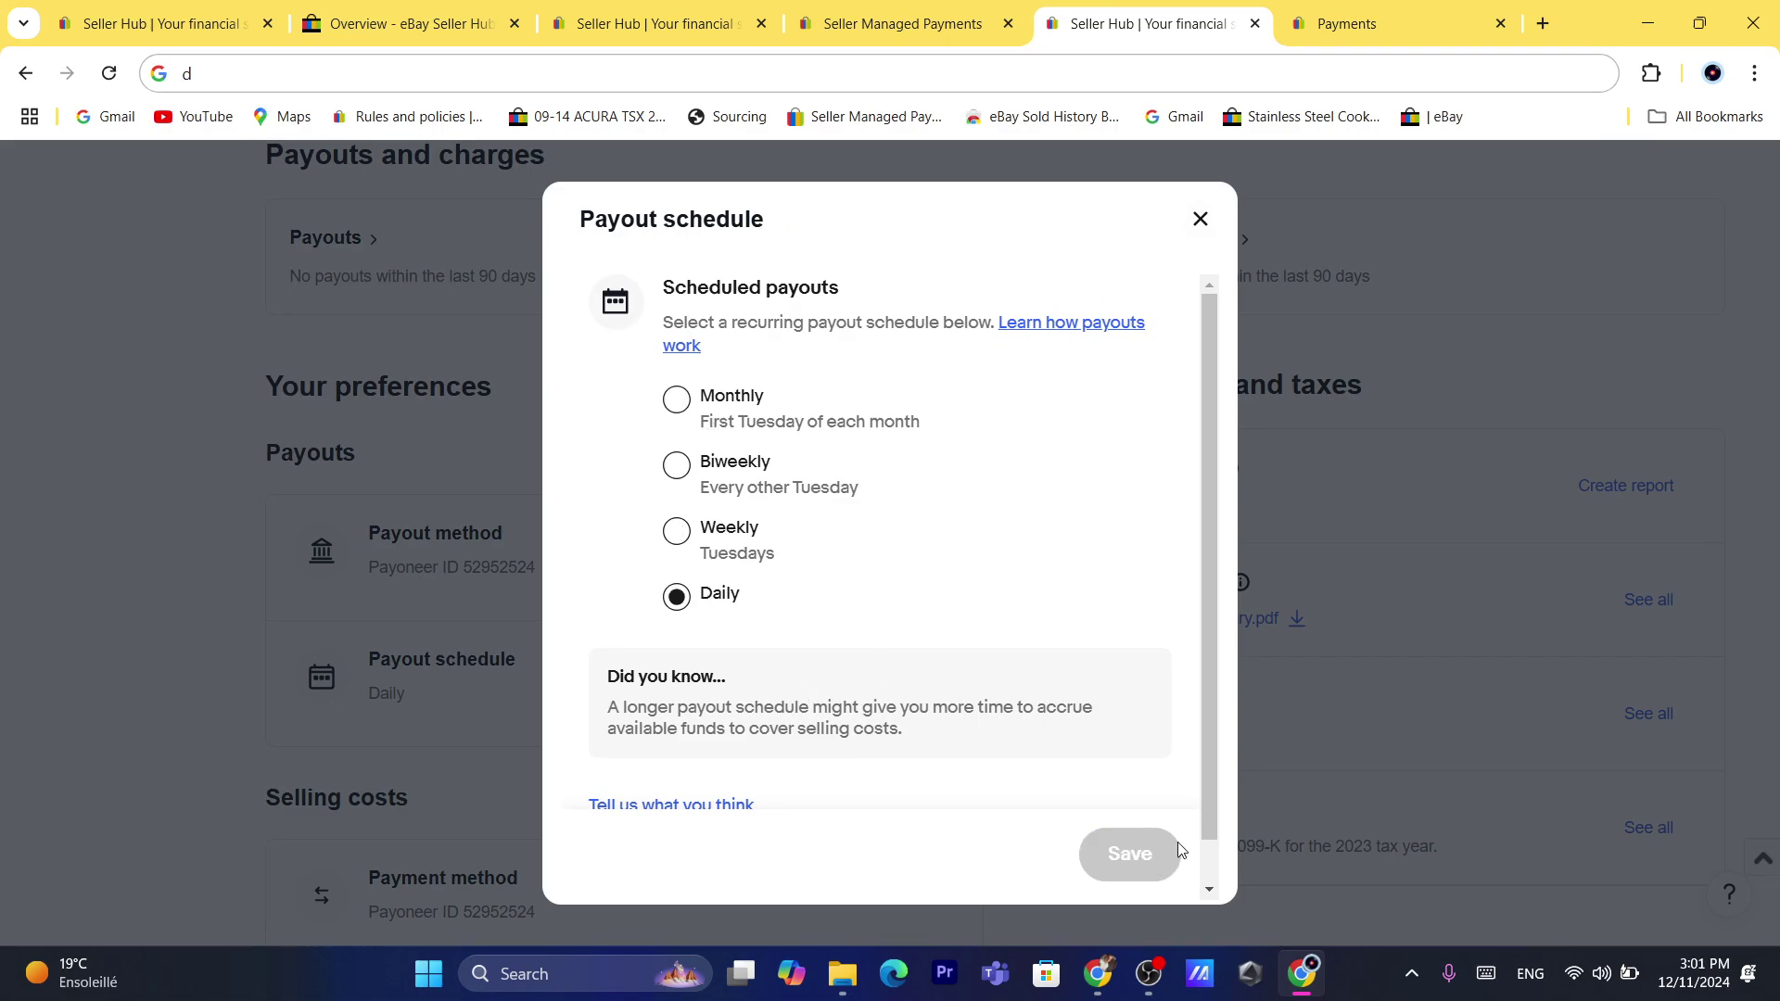
click(1200, 217)
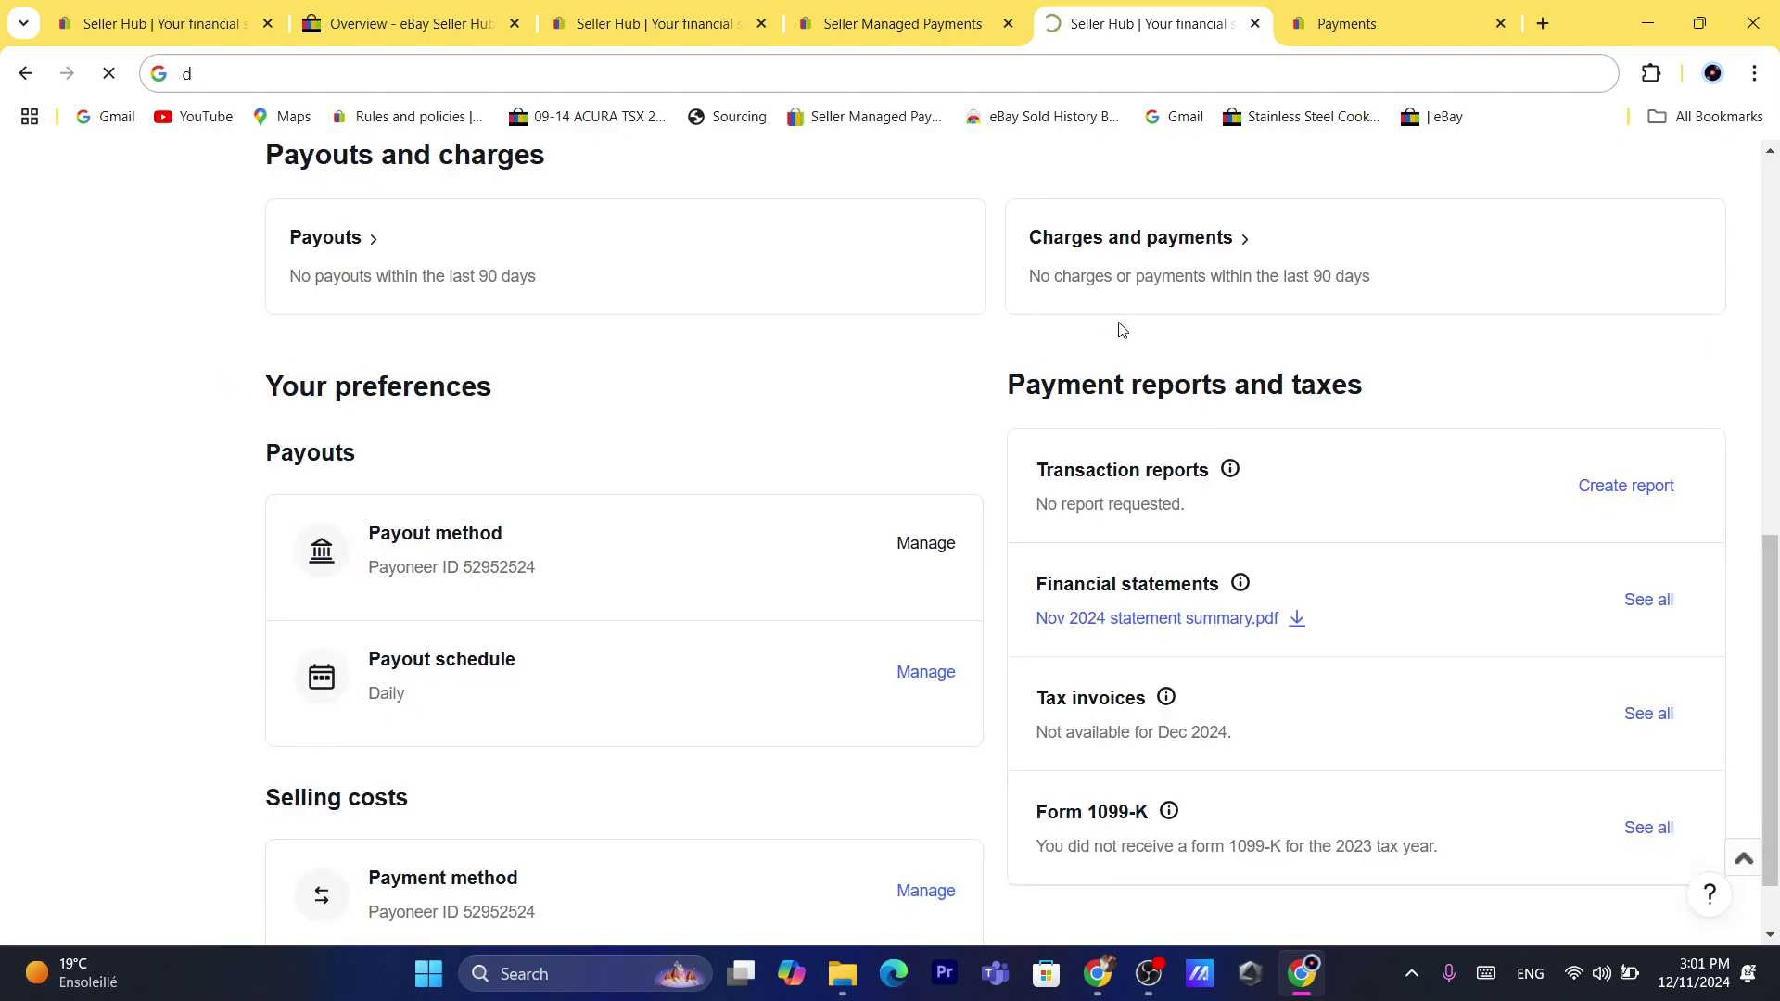
- Scroll back to the top of the financial summary and highlight the $0.00 total funds amount
drag(1772, 567, 1751, 450)
scroll(1748, 409, up, 4)
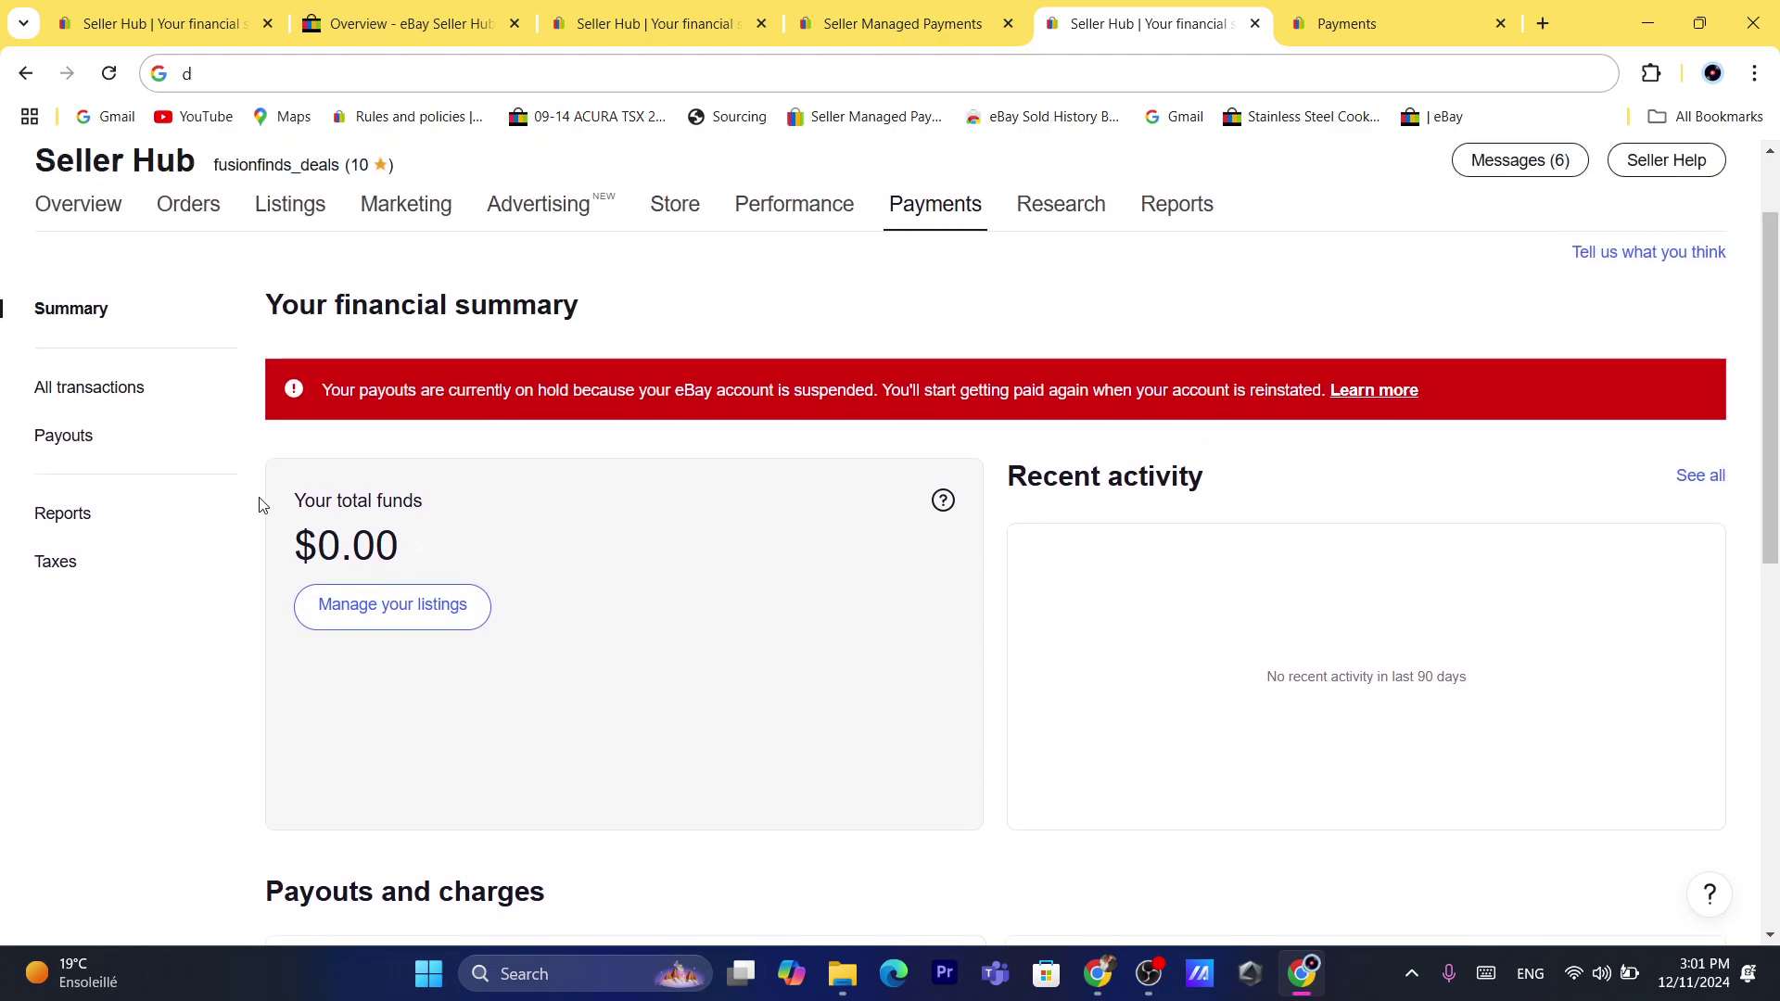
drag(290, 505, 401, 557)
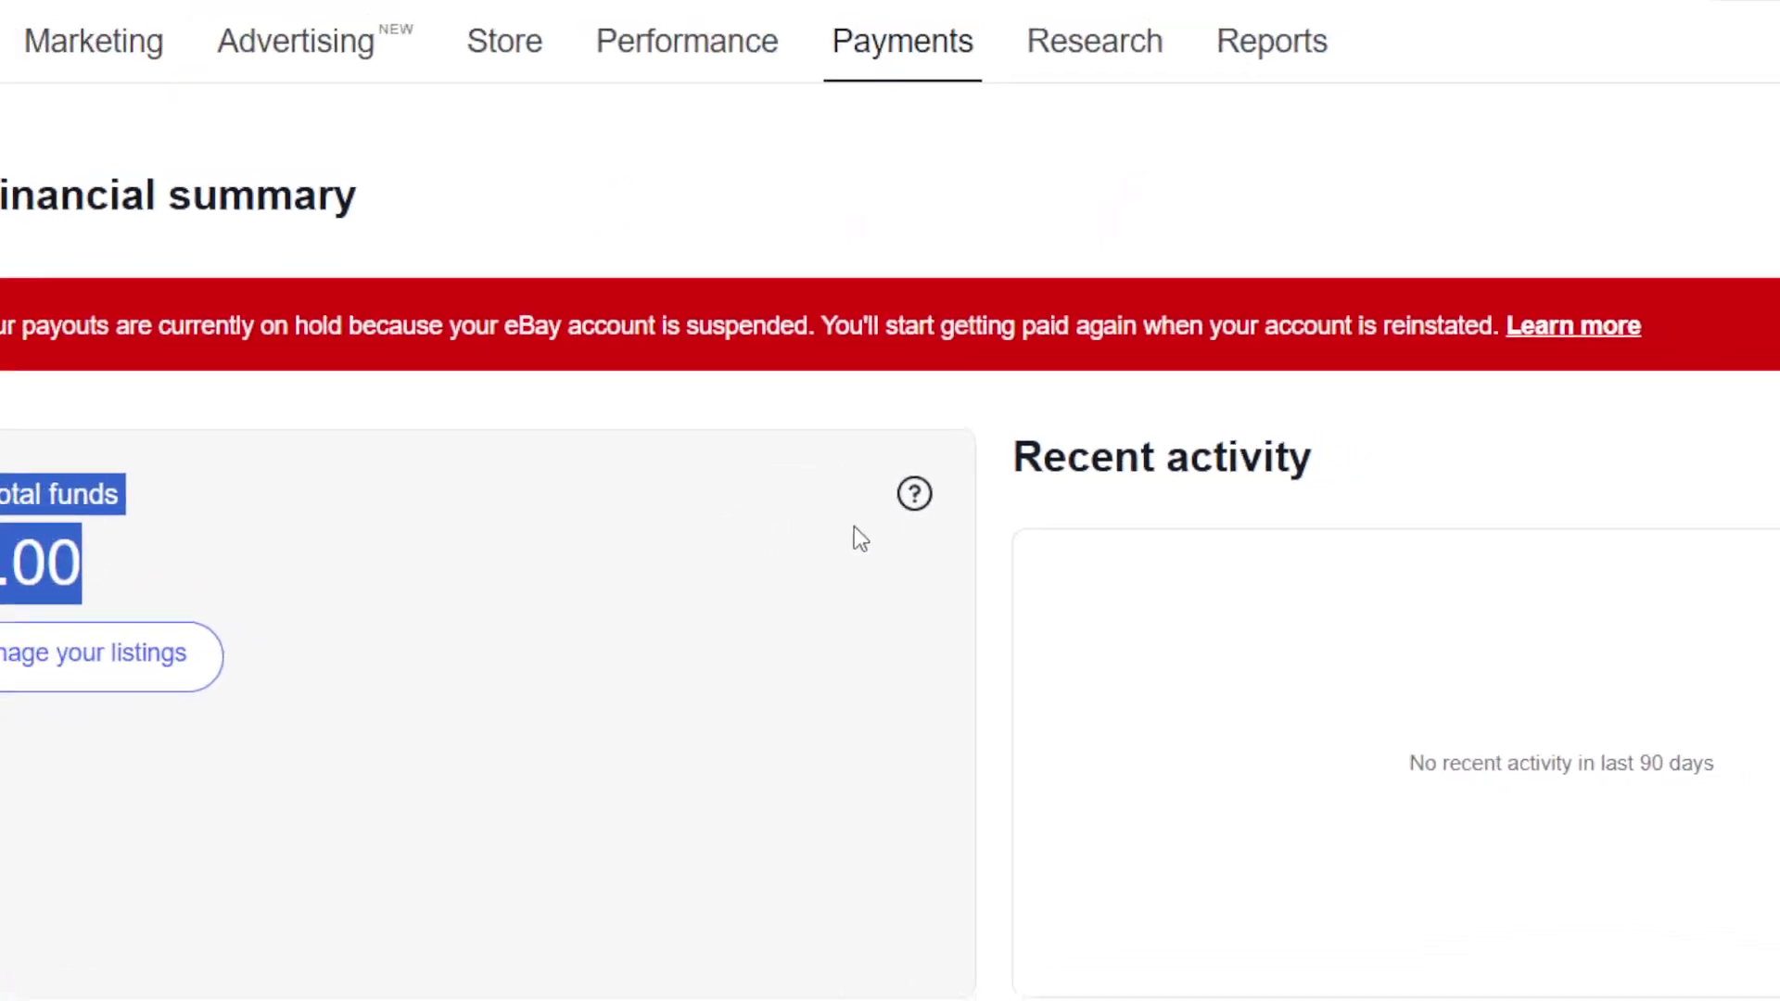
click(860, 533)
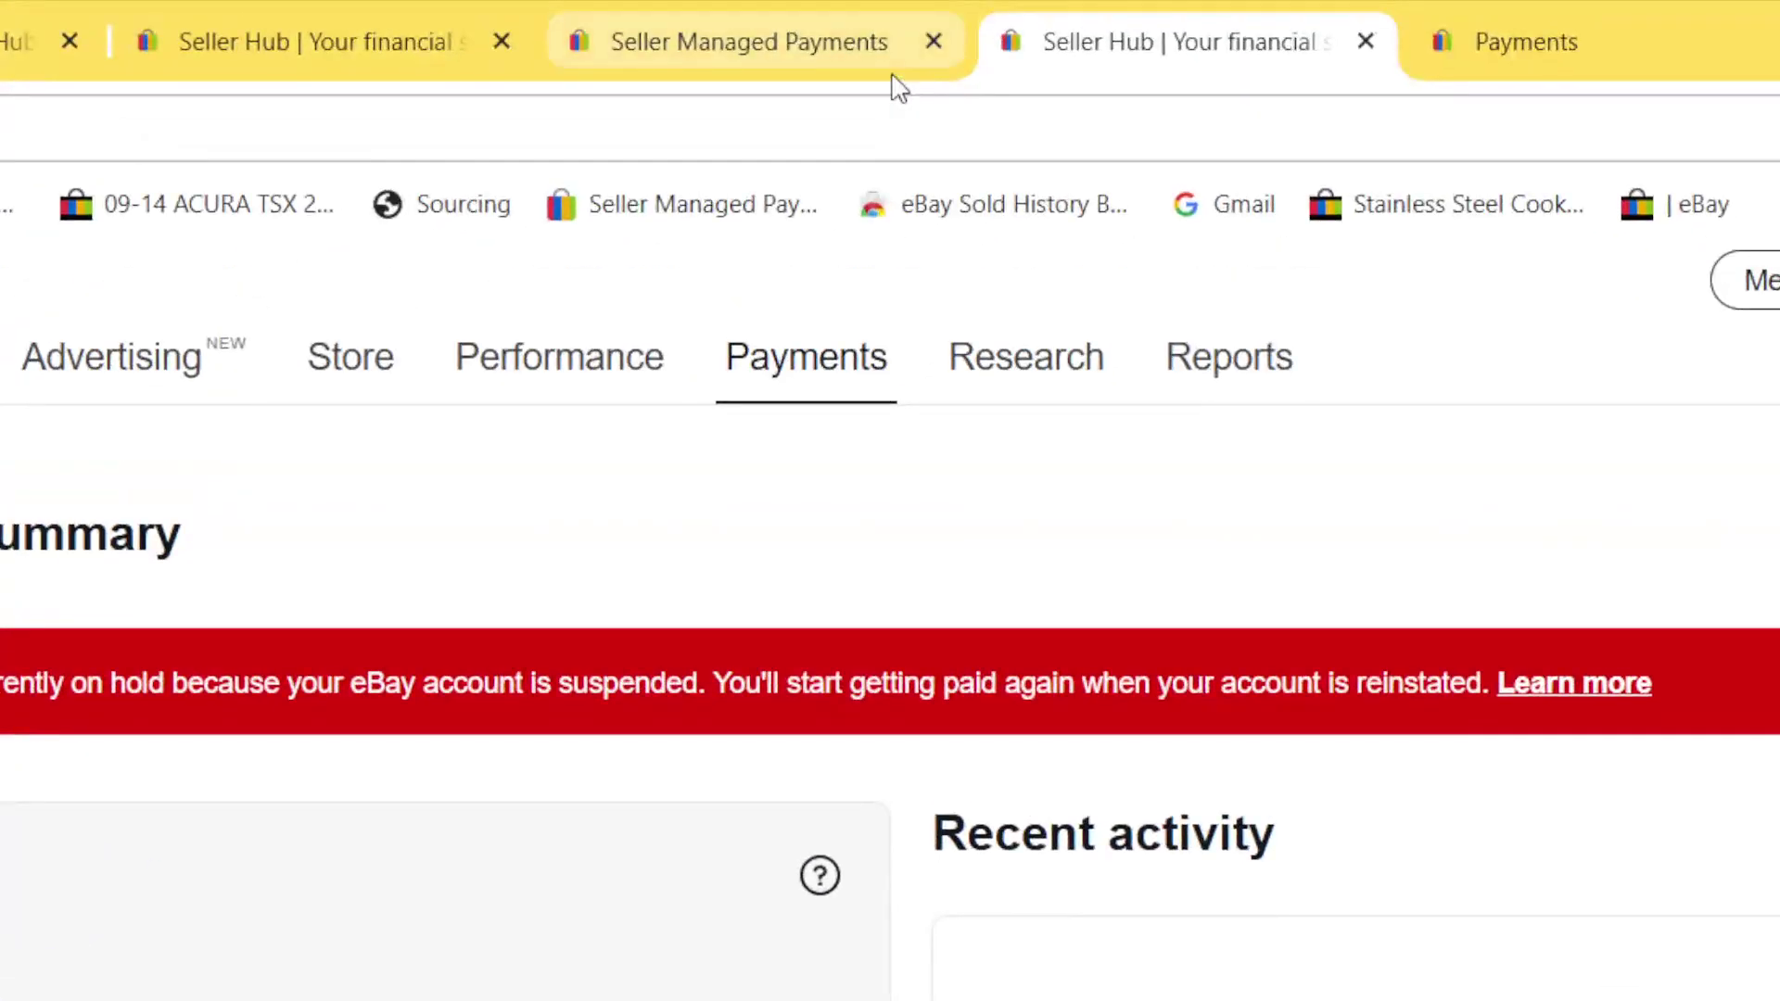
text(D)
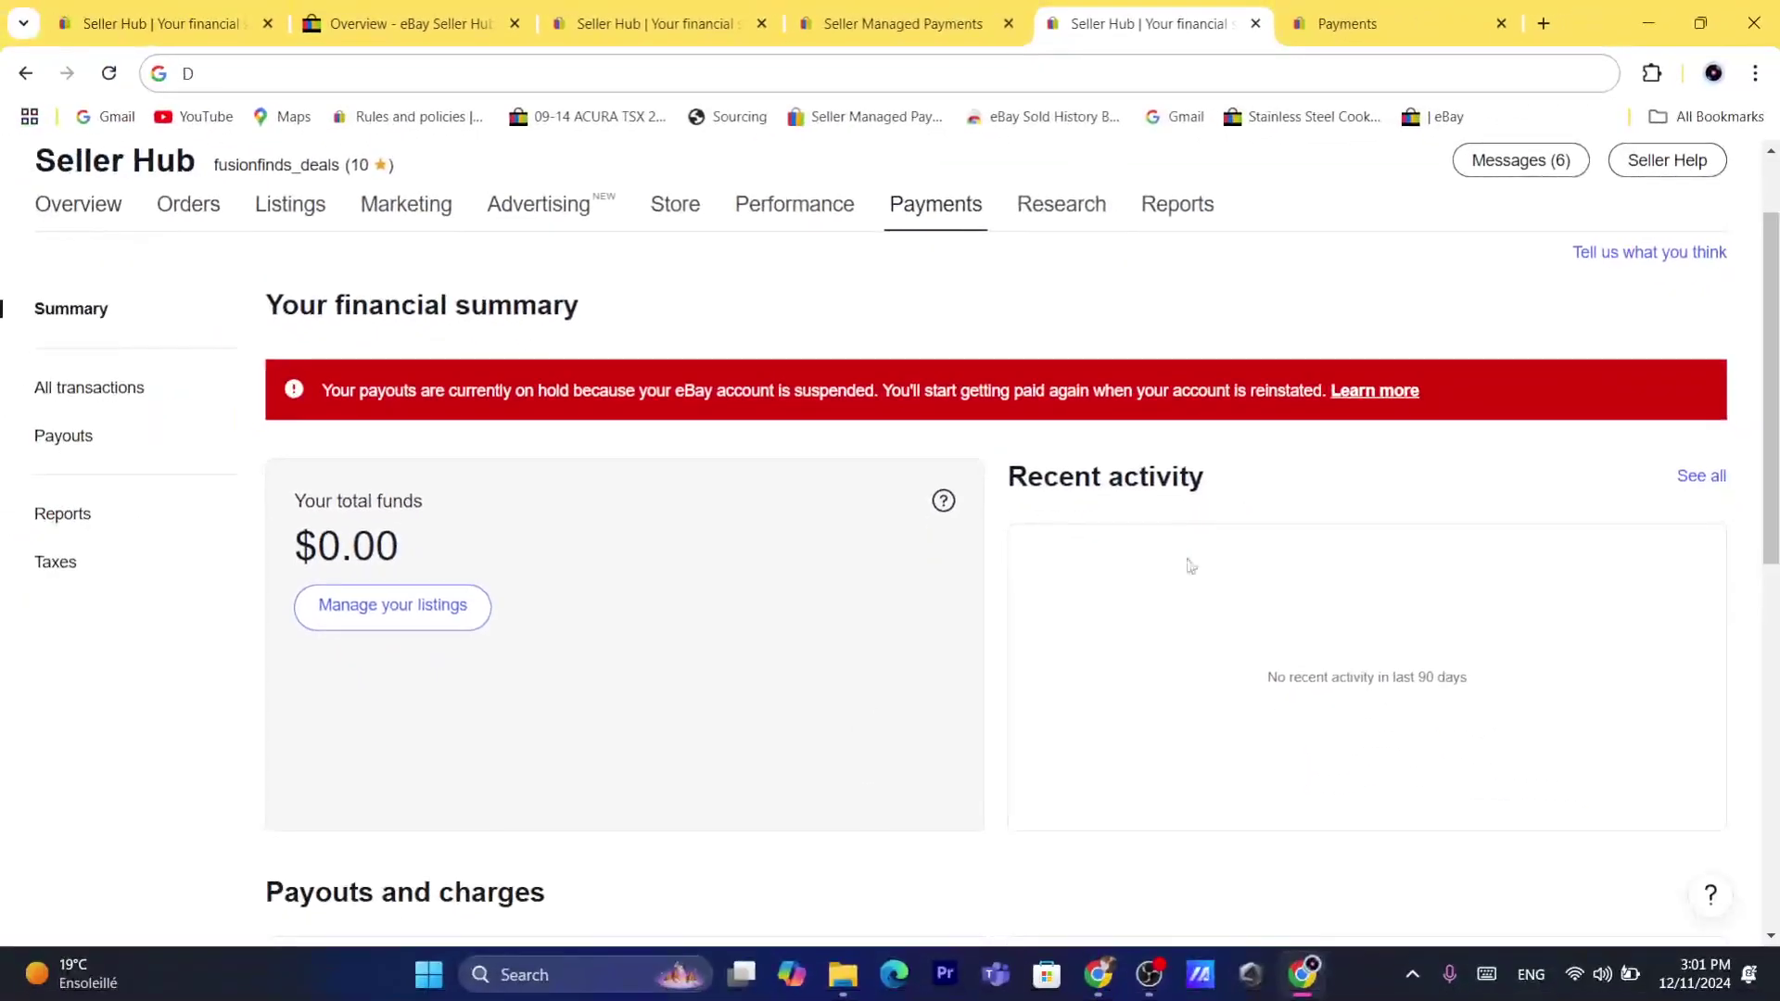
drag(1776, 430, 1776, 563)
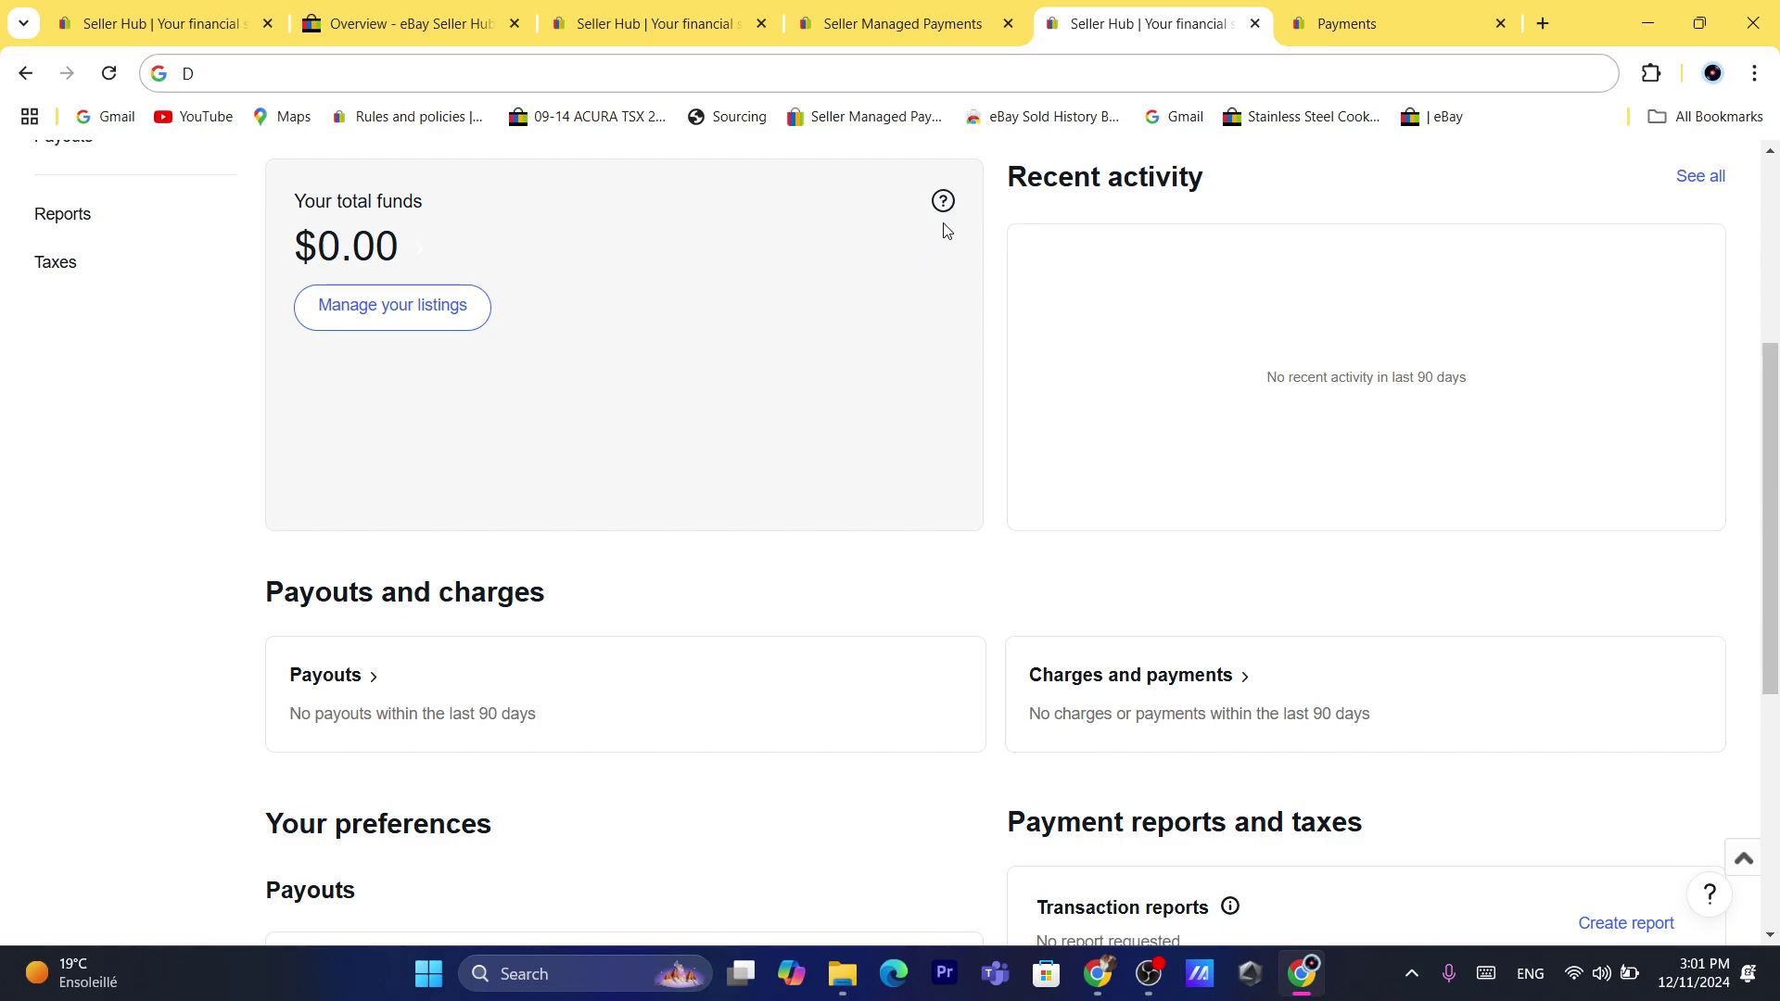
drag(1777, 476, 1777, 623)
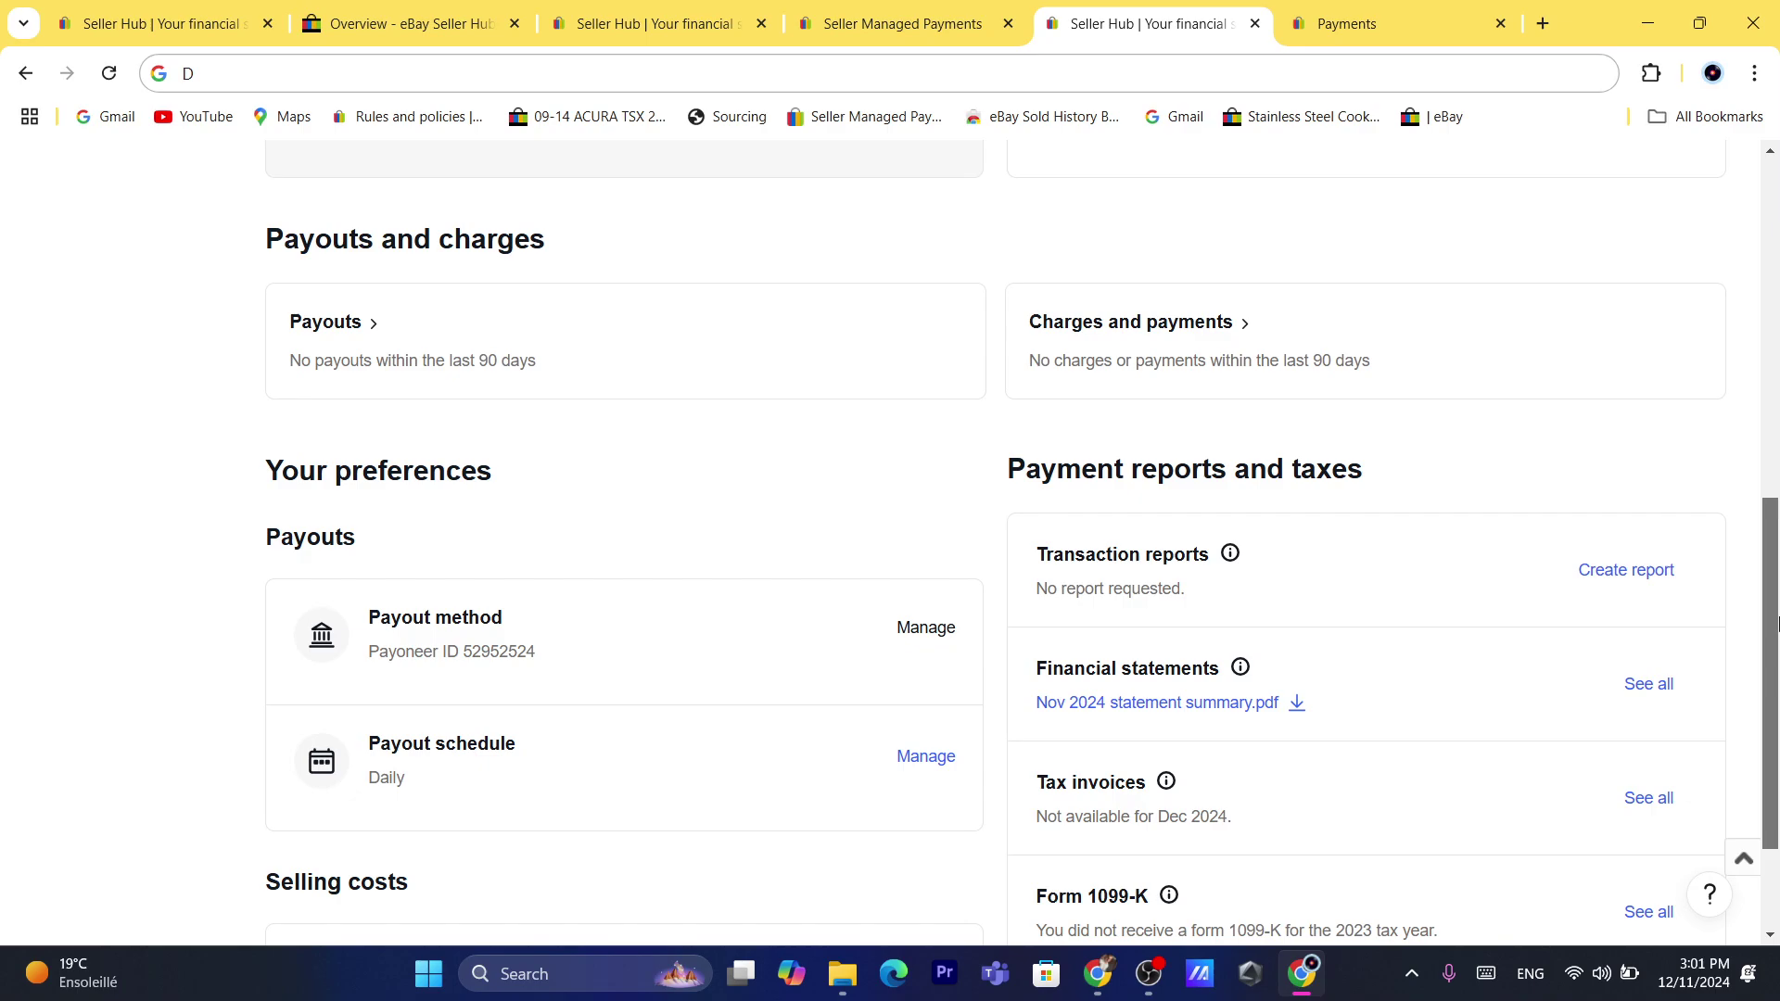
drag(1777, 623, 1777, 438)
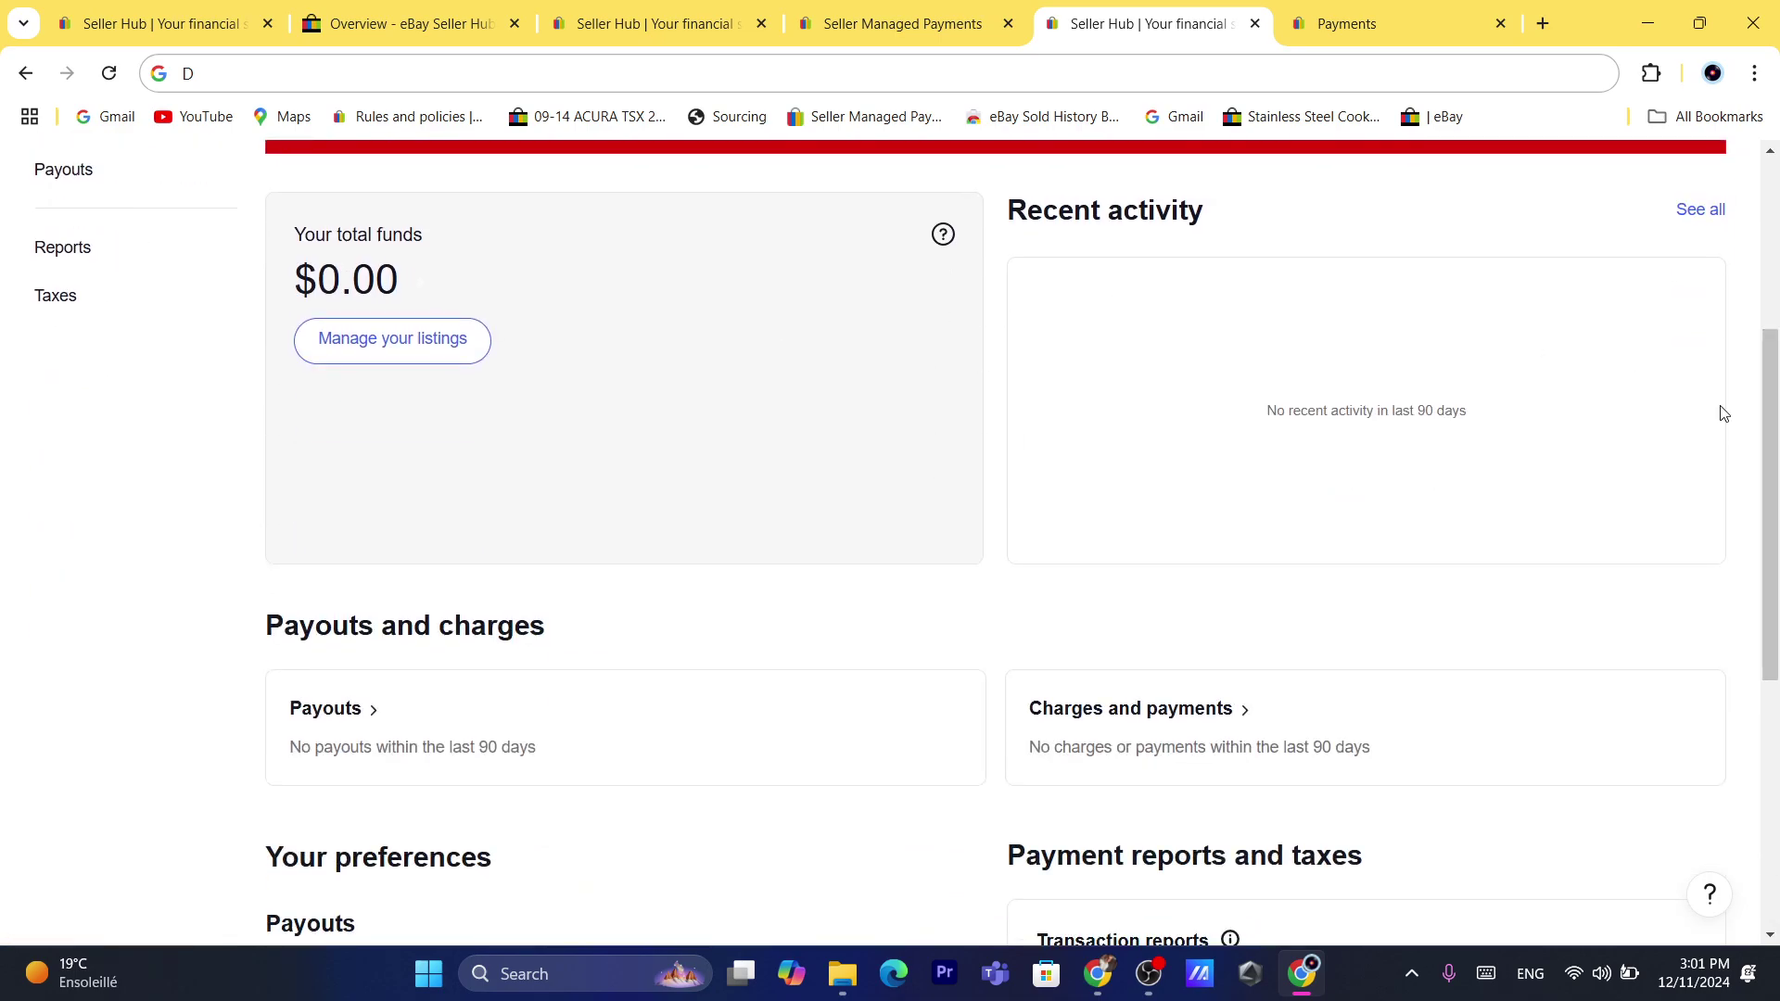
mouse_move(1777, 501)
mouse_down()
mouse_move(1777, 329)
mouse_move(1777, 487)
mouse_up()
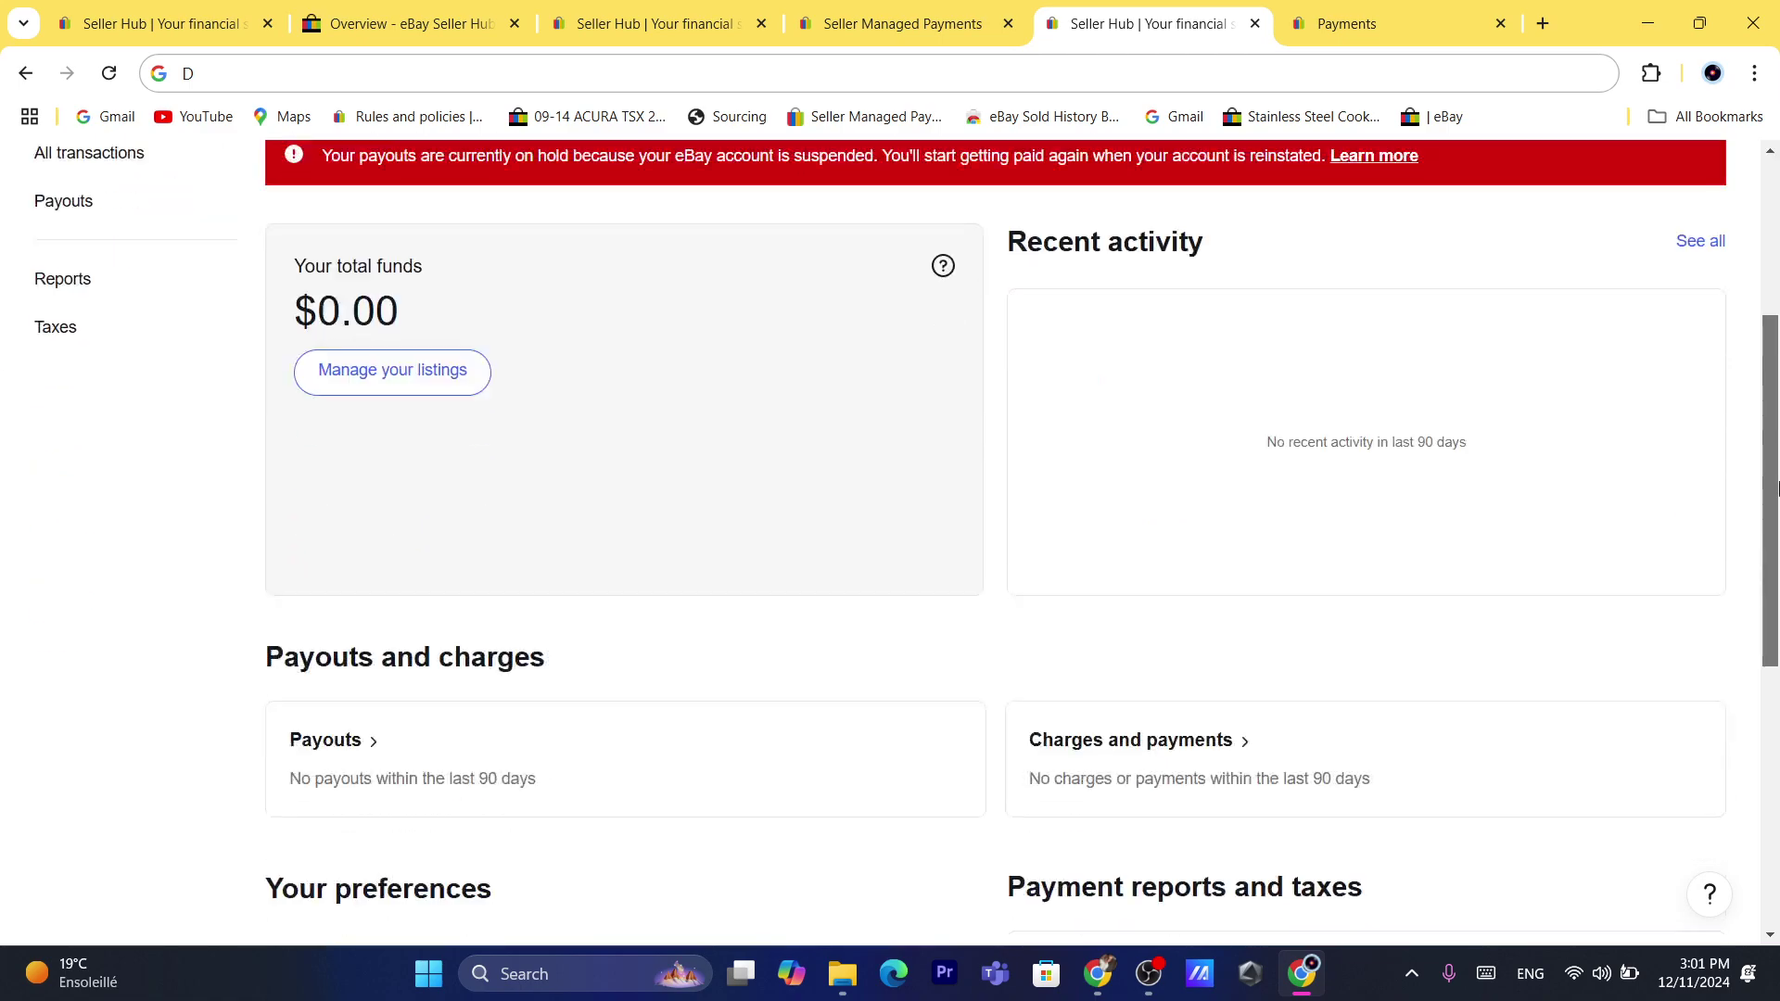
scroll(918, 457, down, 3)
double_click(358, 384)
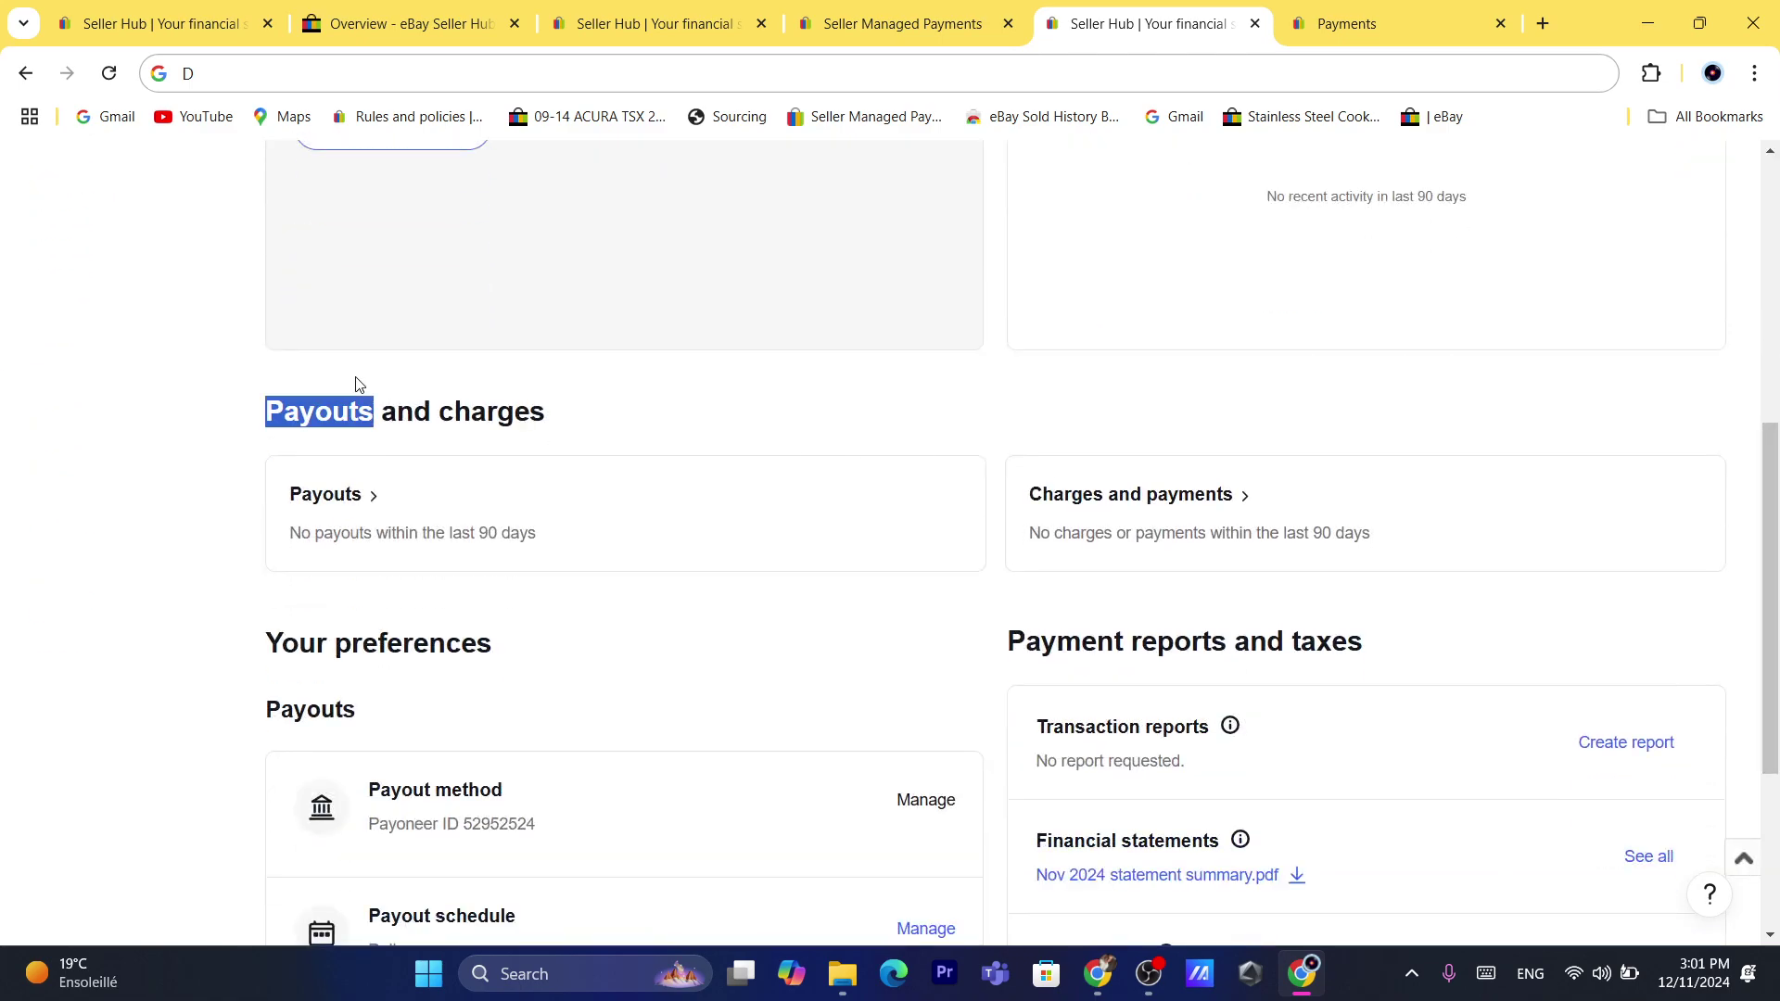
click(356, 385)
triple_click(589, 402)
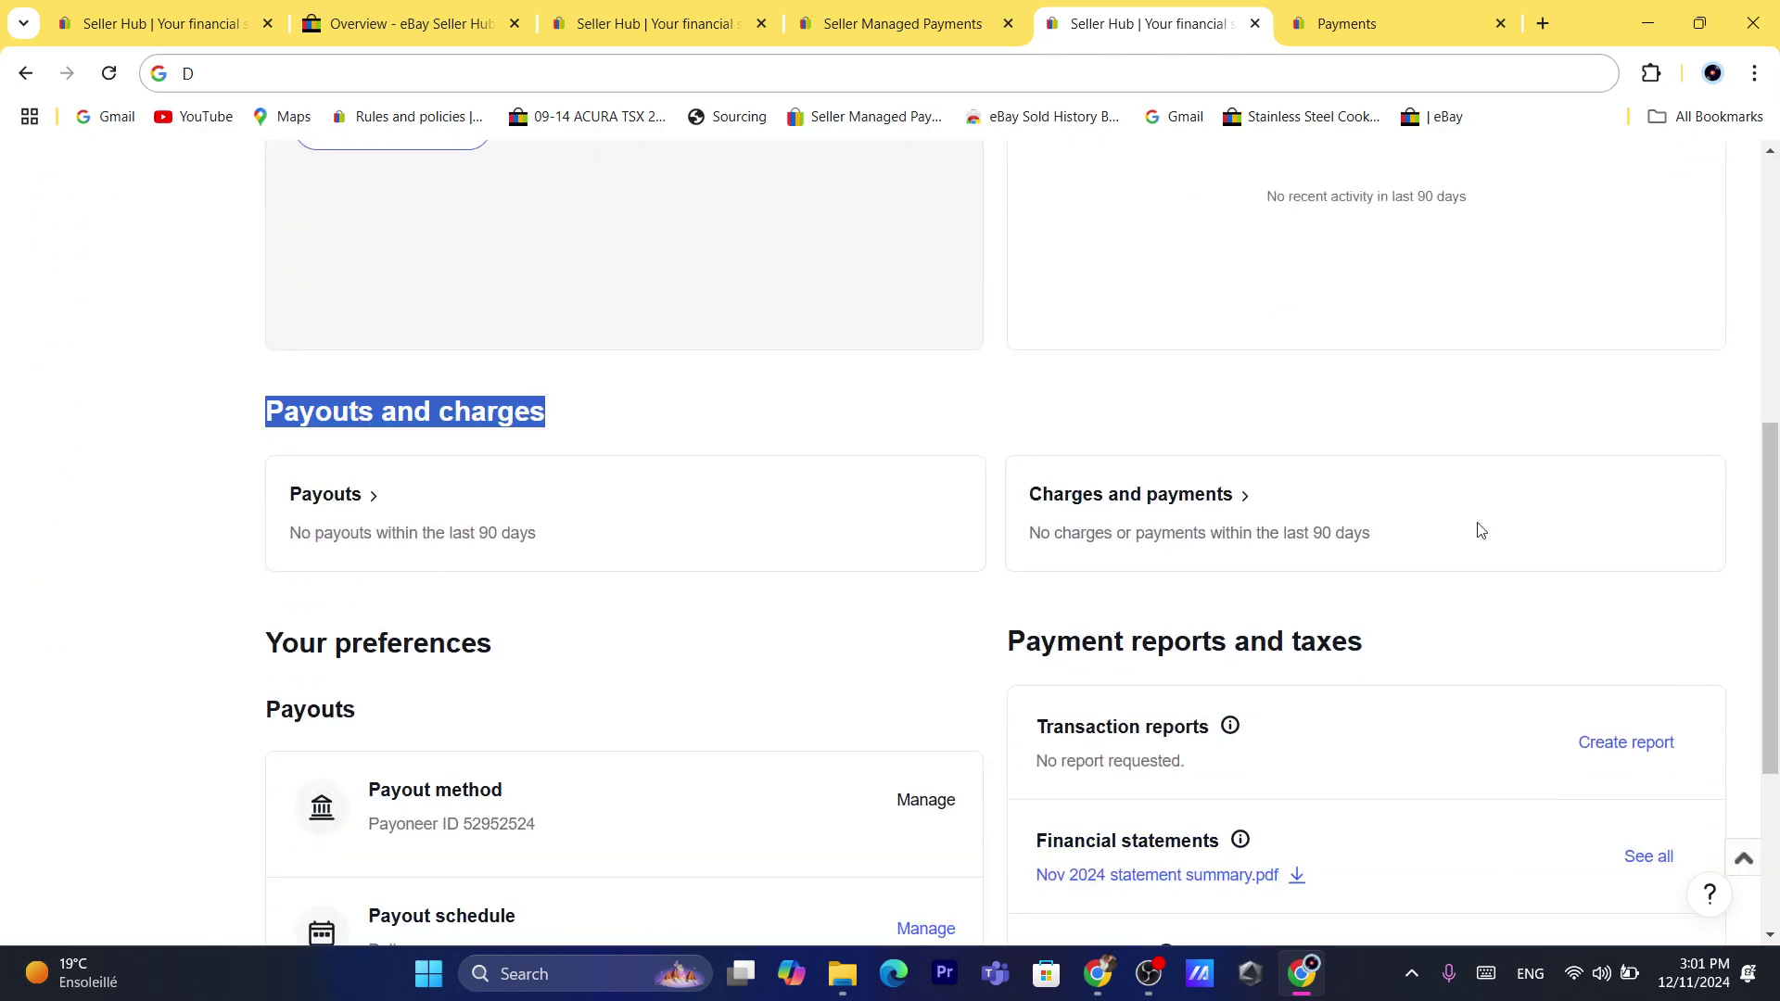
drag(1777, 527, 1777, 586)
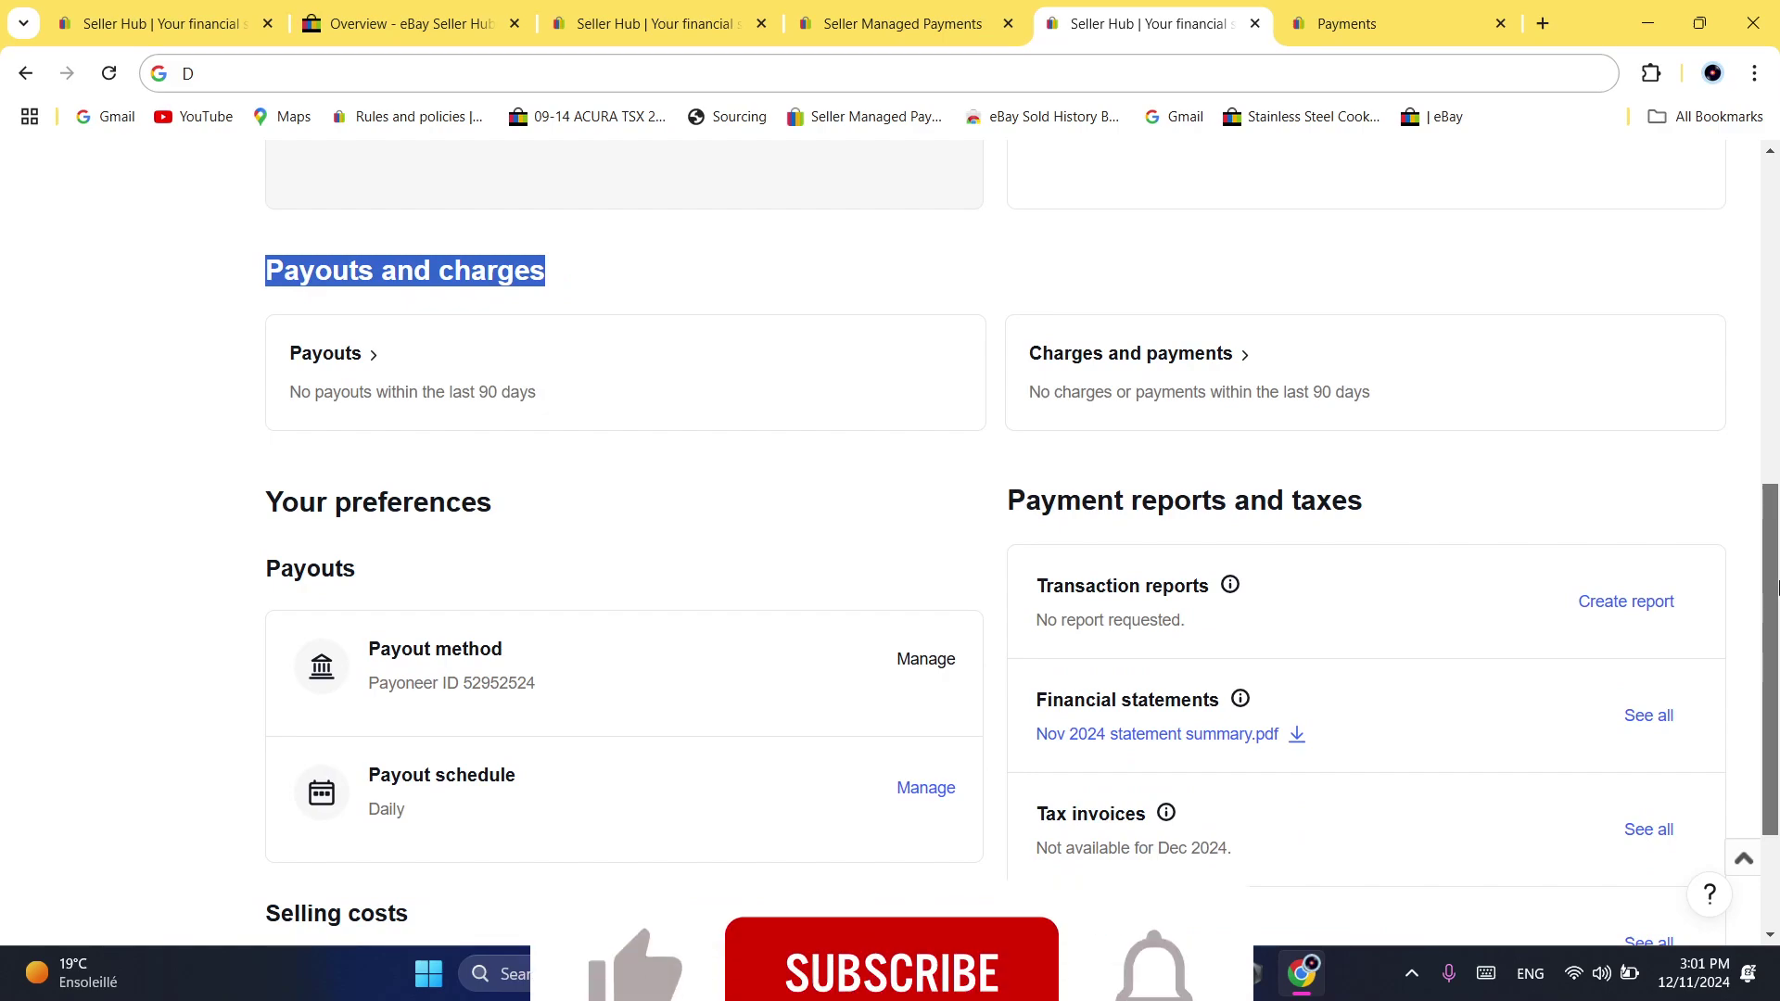